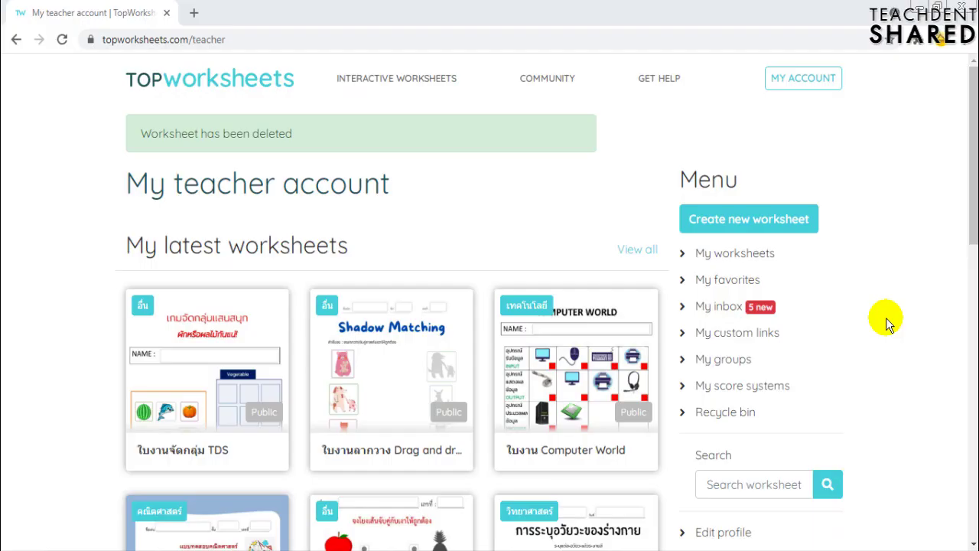
# - Create a new worksheet and title it "ใบงานเกมค้นหาคำศัพท์สุดสนุก"
pyautogui.click(784, 228)
pyautogui.click(786, 231)
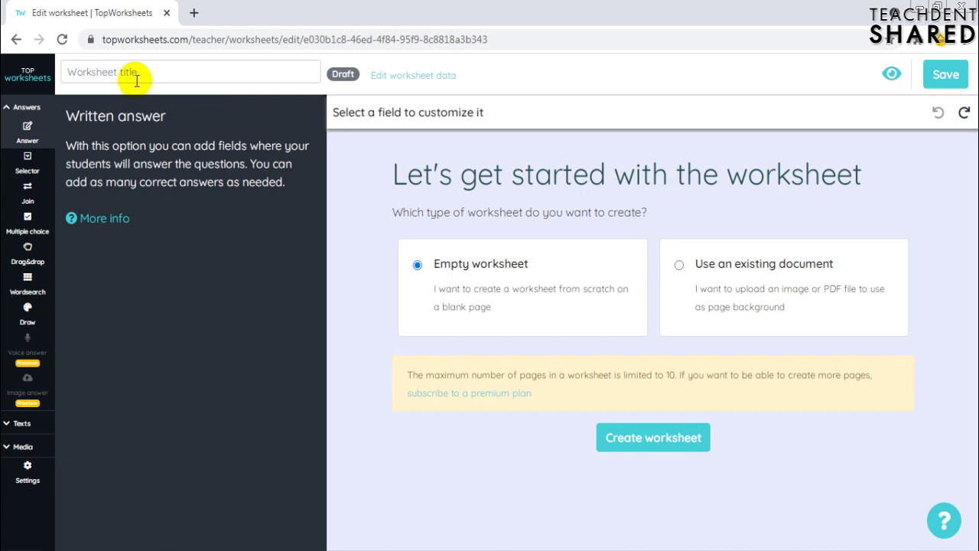
pyautogui.click(137, 80)
pyautogui.write('ใบง')
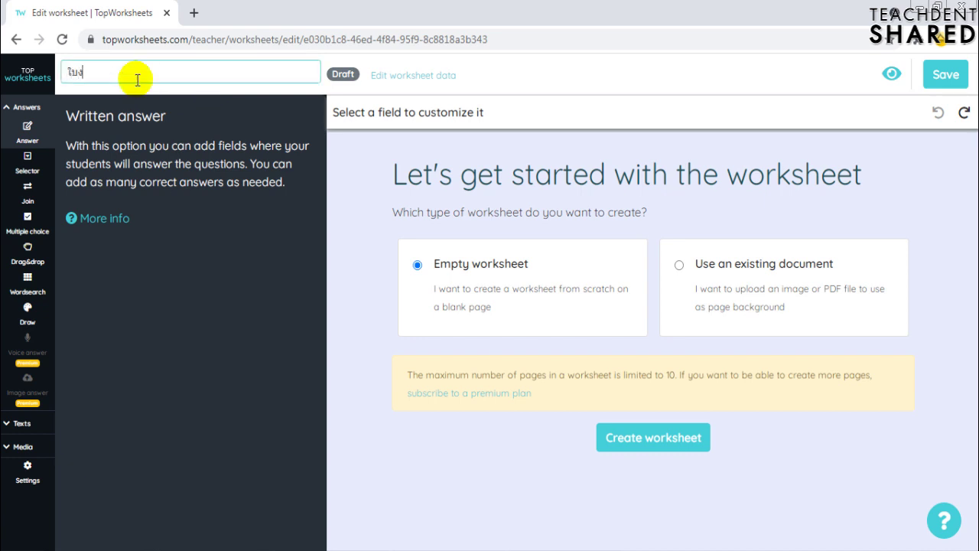
pyautogui.write('านเกมส์')
pyautogui.write('นหาคำศัพท์สุดสนุก')
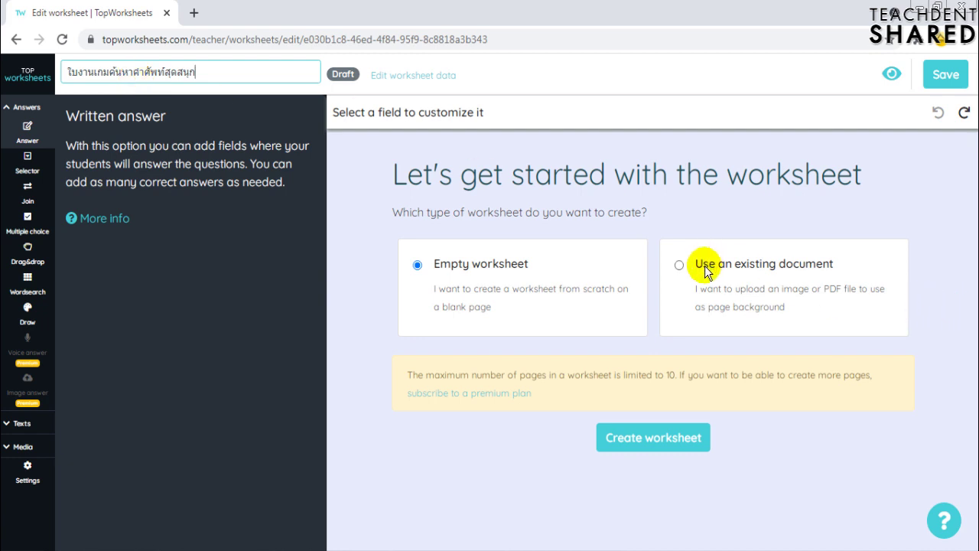
# - Base the worksheet on an existing document, uploading the TW014 file as the page background
pyautogui.click(705, 272)
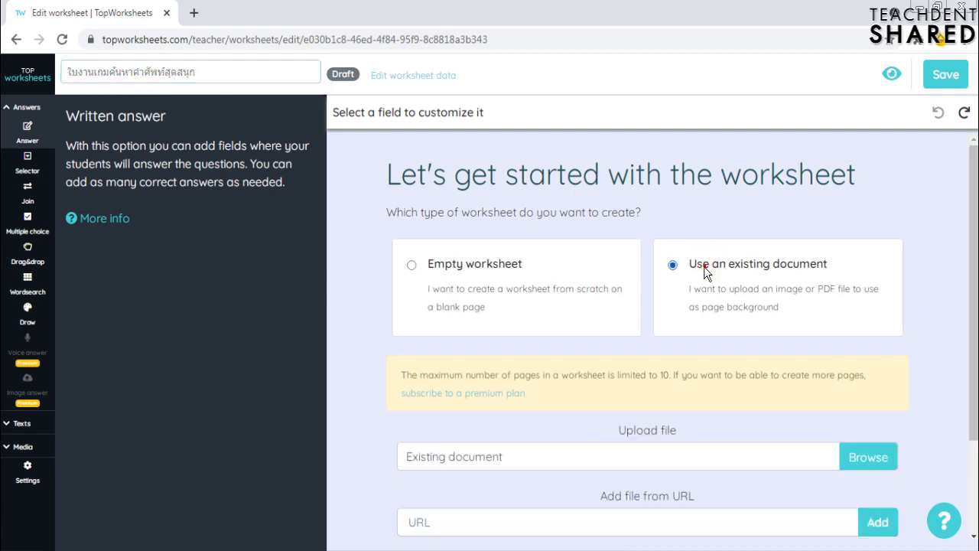
pyautogui.click(862, 457)
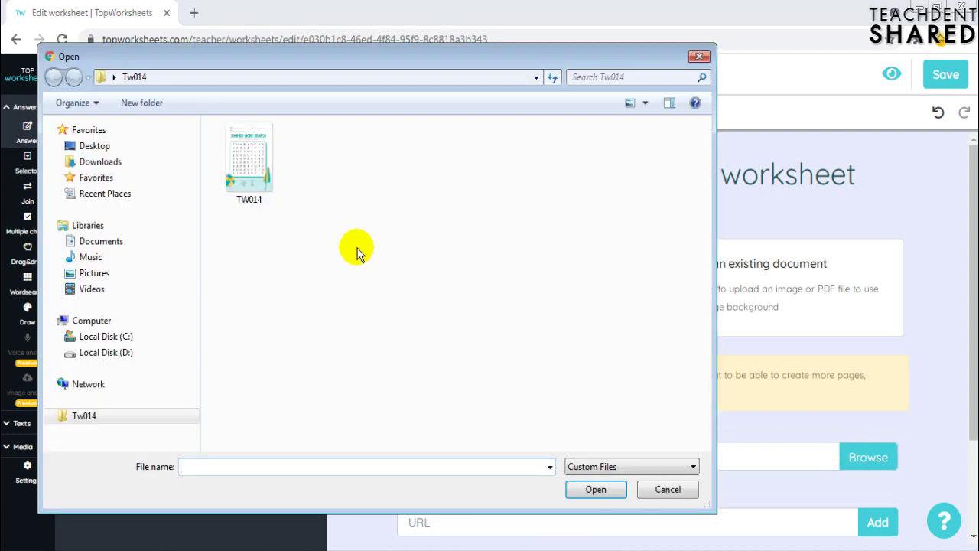
pyautogui.click(249, 164)
pyautogui.click(602, 486)
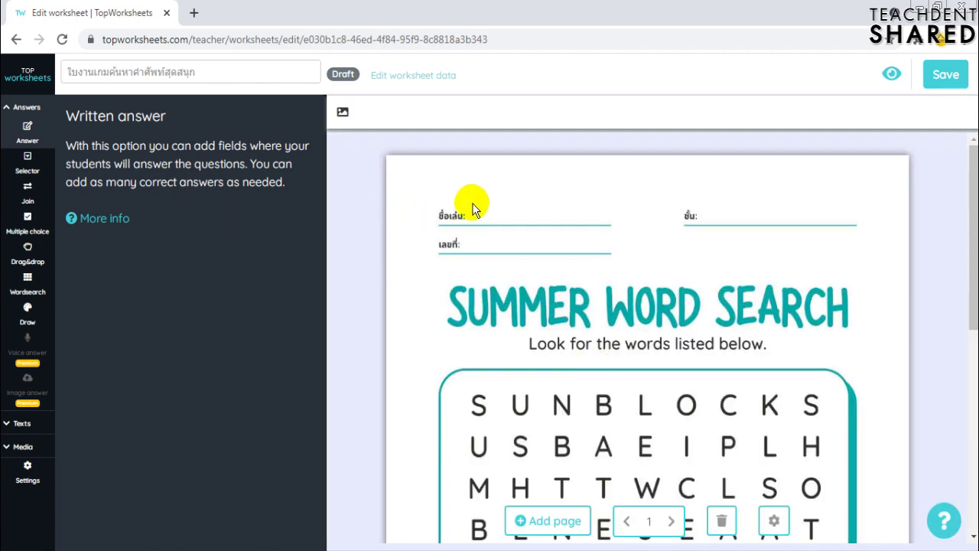
# - Draw a written-answer field on the ชื่อเล่น: line, with left-aligned text at size L
pyautogui.moveTo(468, 196); pyautogui.dragTo(615, 222)
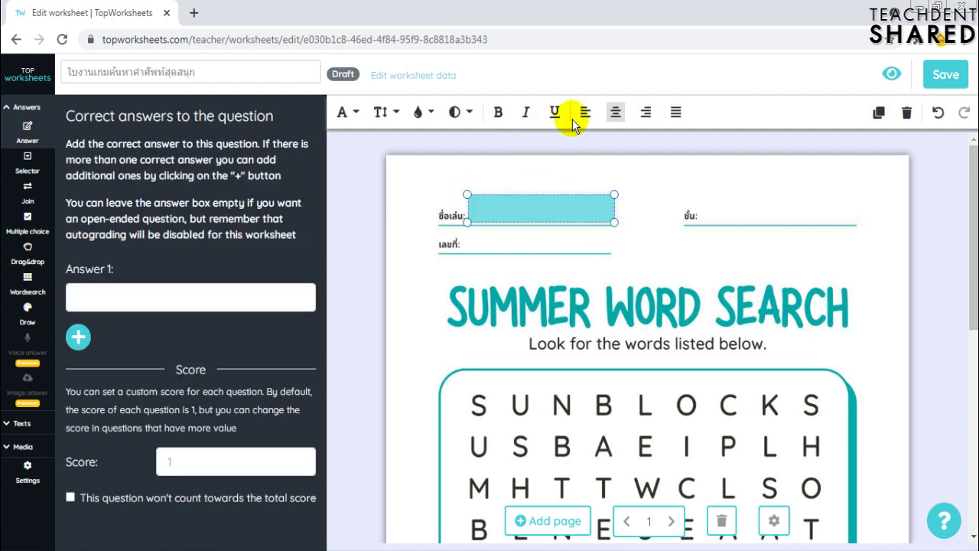
pyautogui.click(423, 113)
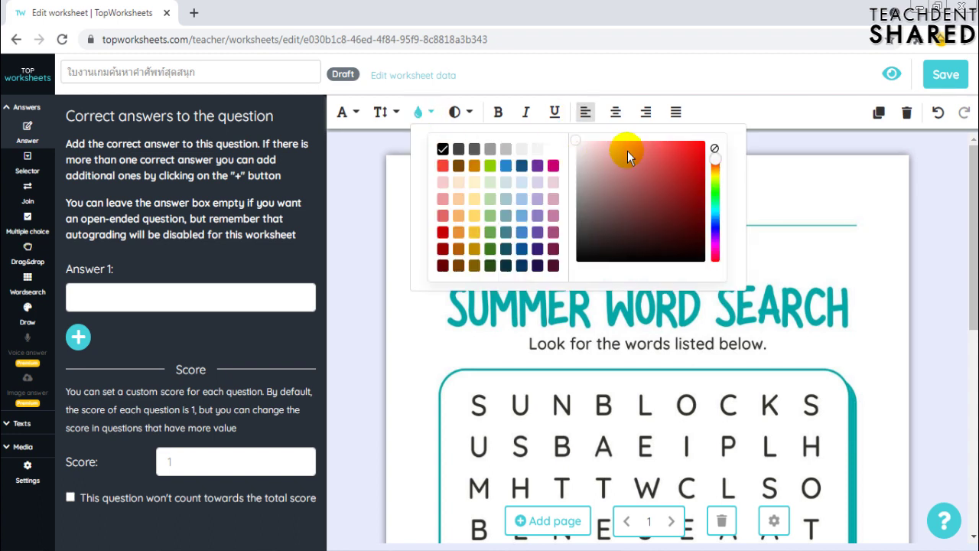
pyautogui.click(390, 113)
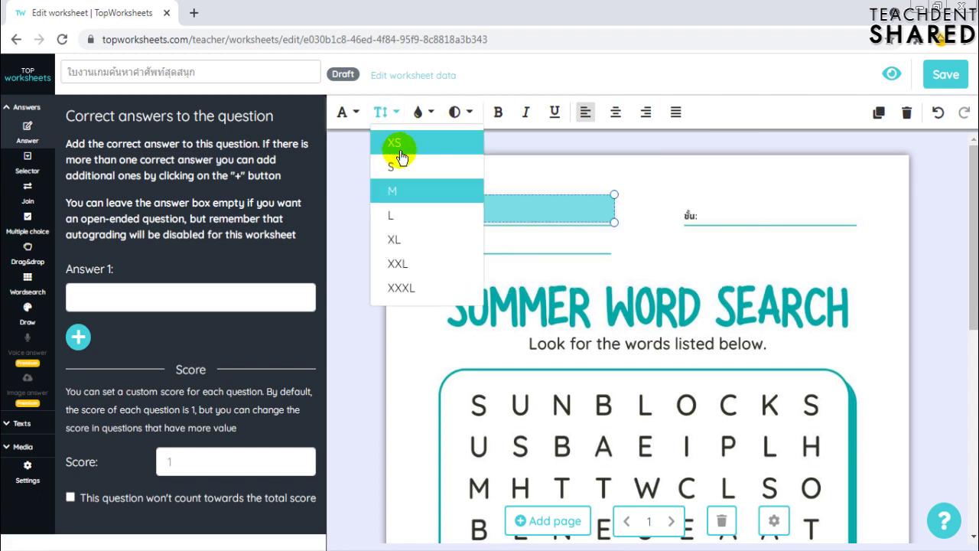
pyautogui.click(404, 217)
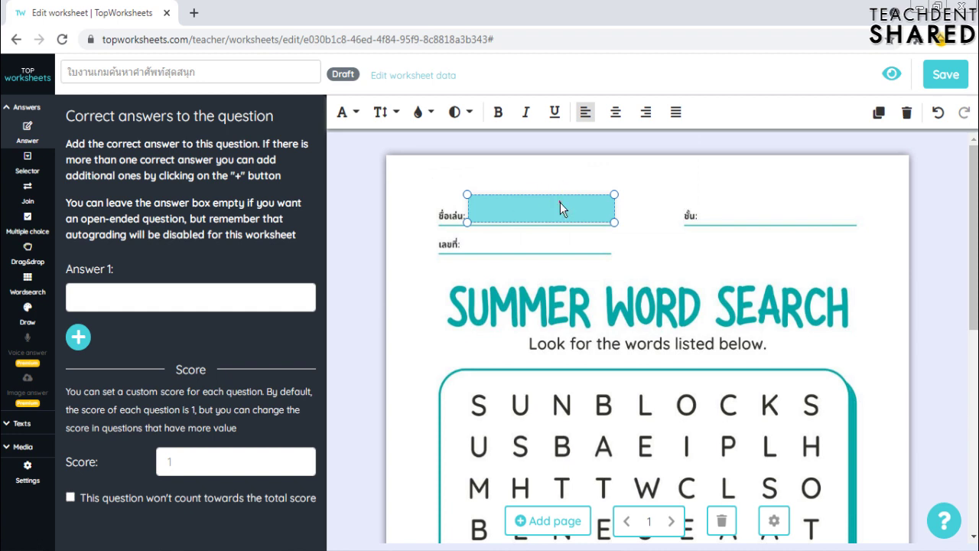
pyautogui.moveTo(615, 189); pyautogui.dragTo(617, 193)
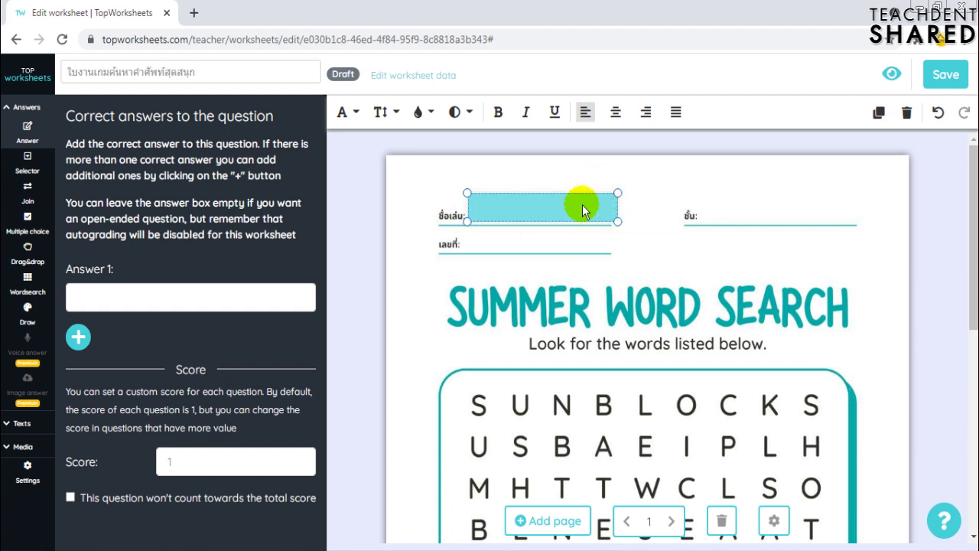
# - Exclude the ชื่อเล่น: answer field from the total score and place copies of it on the ชั้น: and เลขที่: lines
pyautogui.click(70, 497)
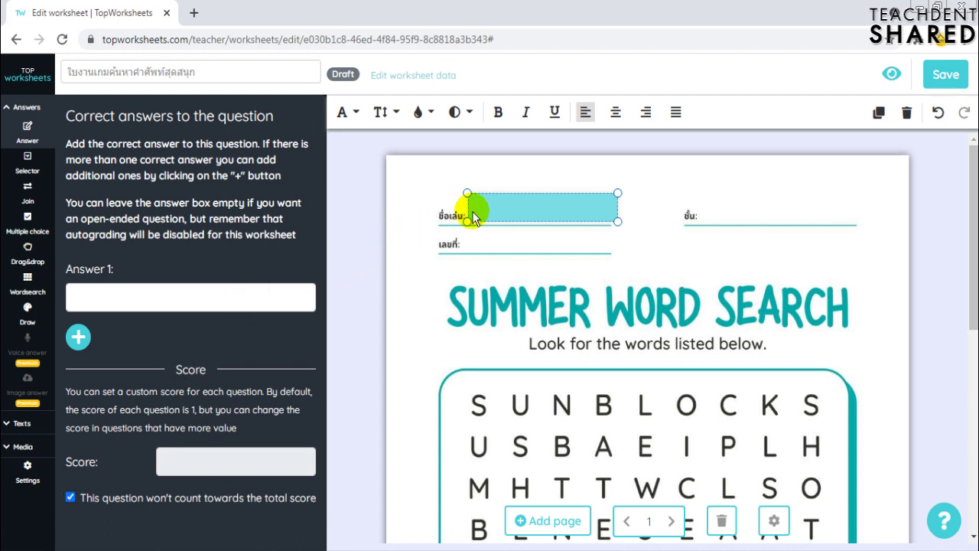
pyautogui.click(880, 112)
pyautogui.moveTo(605, 204); pyautogui.dragTo(524, 245)
pyautogui.click(879, 112)
pyautogui.click(597, 254)
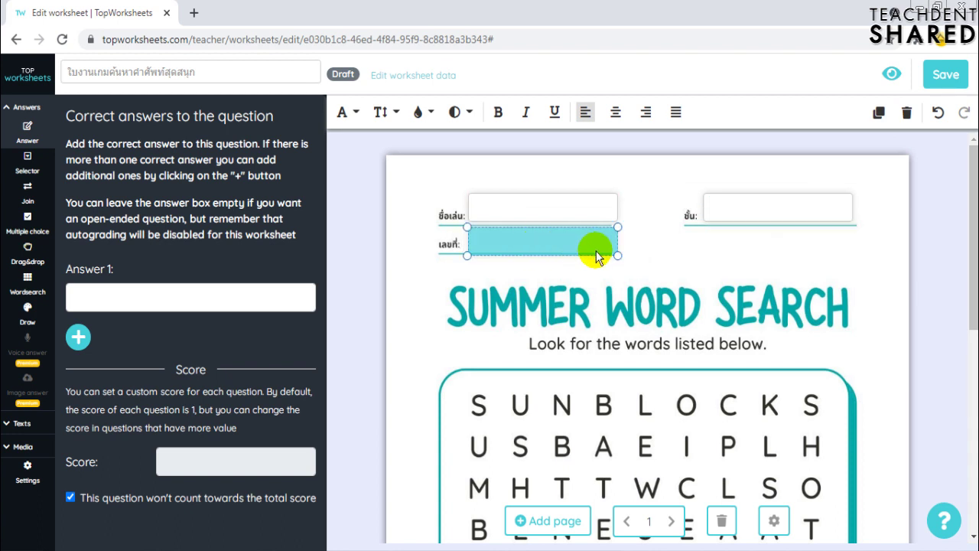
pyautogui.click(650, 257)
# - Draw a Wordsearch field covering the whole letter grid, from the first S to the final E of PINEAPPLE
pyautogui.click(770, 409)
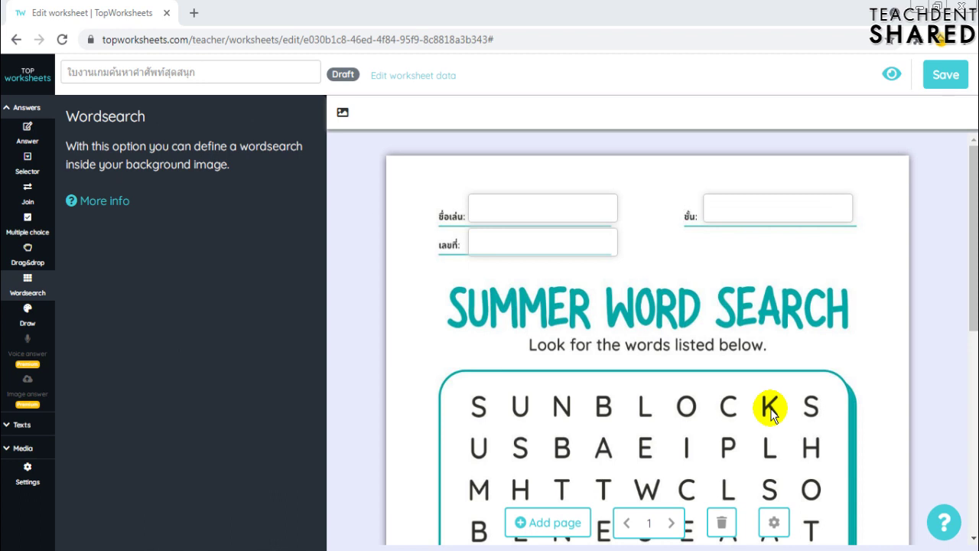
pyautogui.moveTo(971, 220); pyautogui.dragTo(976, 278)
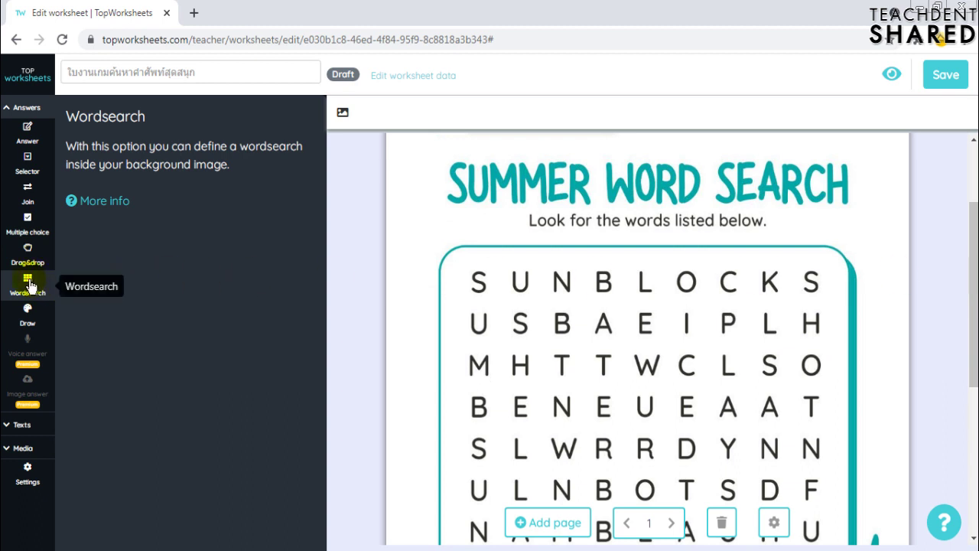
pyautogui.moveTo(971, 247); pyautogui.dragTo(976, 303)
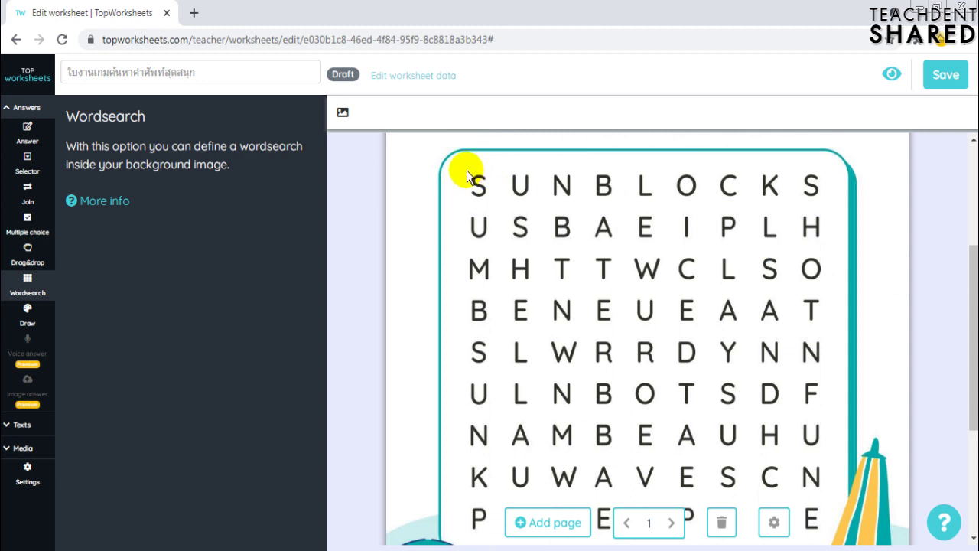
pyautogui.moveTo(467, 170); pyautogui.dragTo(824, 534)
pyautogui.moveTo(974, 329); pyautogui.dragTo(974, 341)
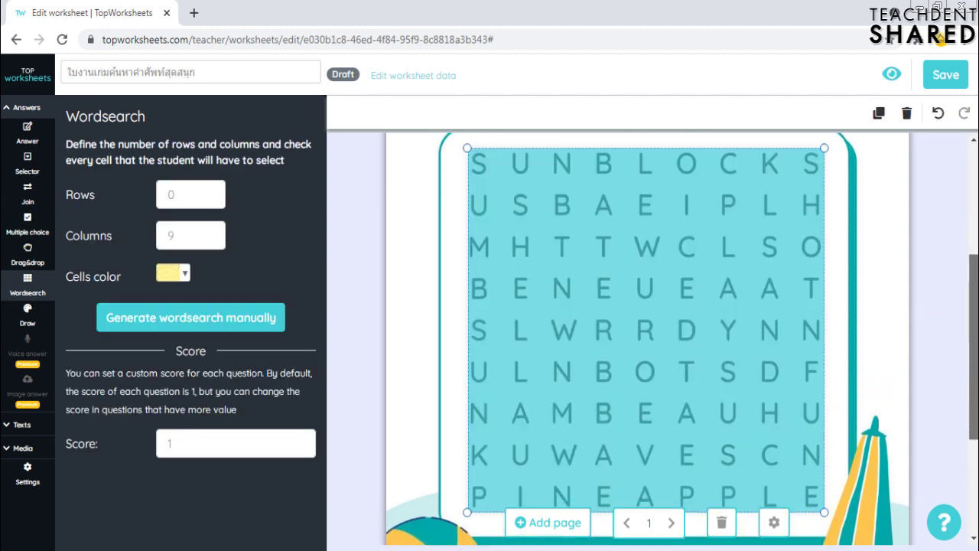
# - Set the wordsearch grid to 9 rows and 9 columns to match the letters
pyautogui.scroll(1, 648, 339)
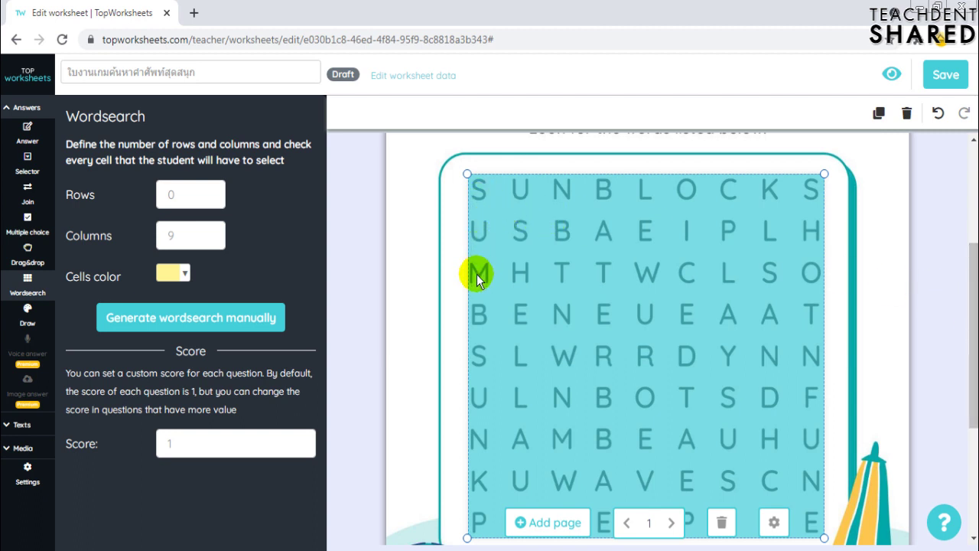
pyautogui.scroll(-3, 477, 306)
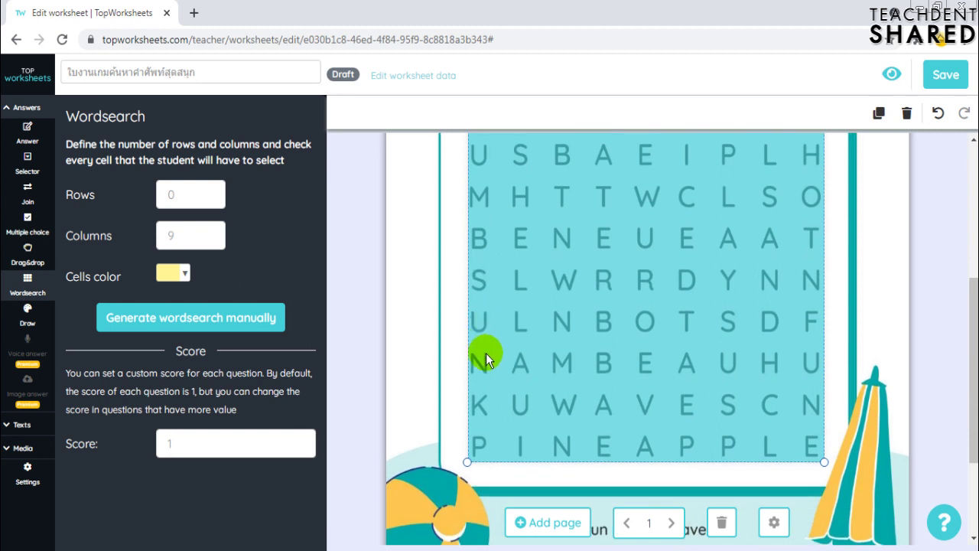
pyautogui.scroll(3, 483, 432)
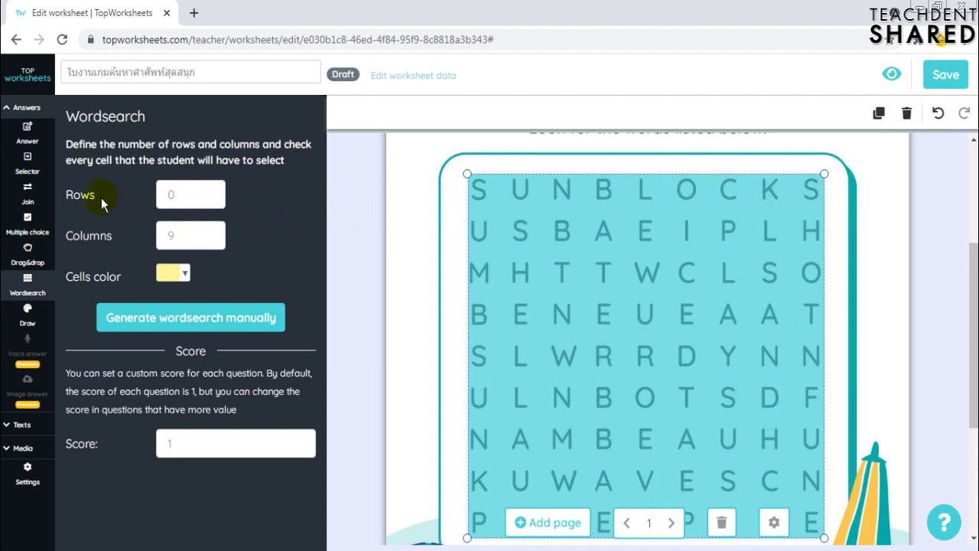
pyautogui.moveTo(189, 194); pyautogui.dragTo(163, 195)
pyautogui.write('9')
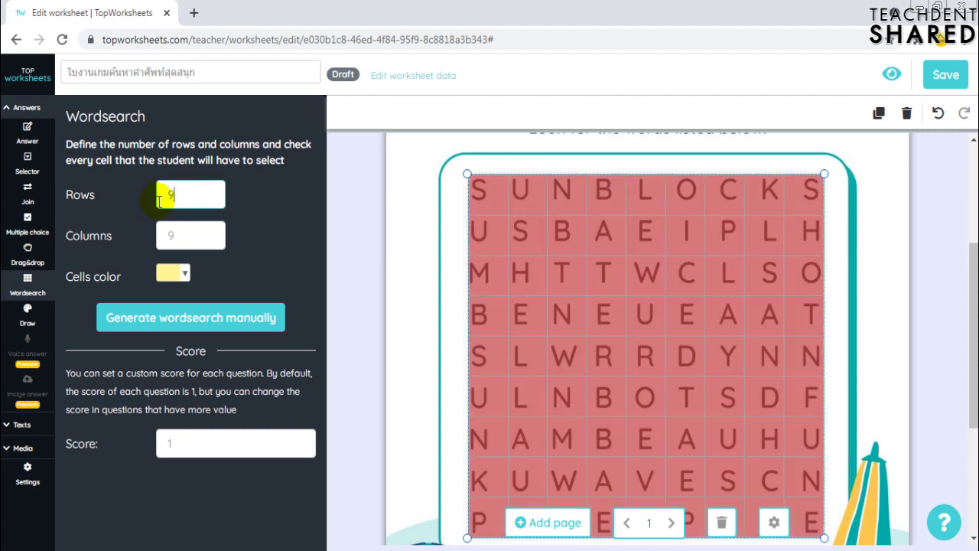
pyautogui.moveTo(182, 238); pyautogui.dragTo(170, 237)
pyautogui.write('9')
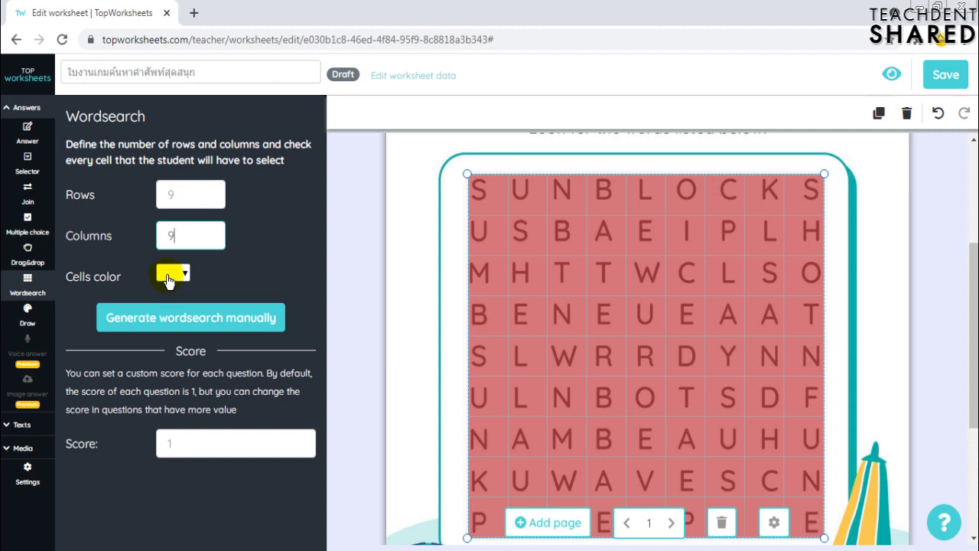
# - Change the wordsearch cells color to blue
pyautogui.click(174, 277)
pyautogui.click(174, 277)
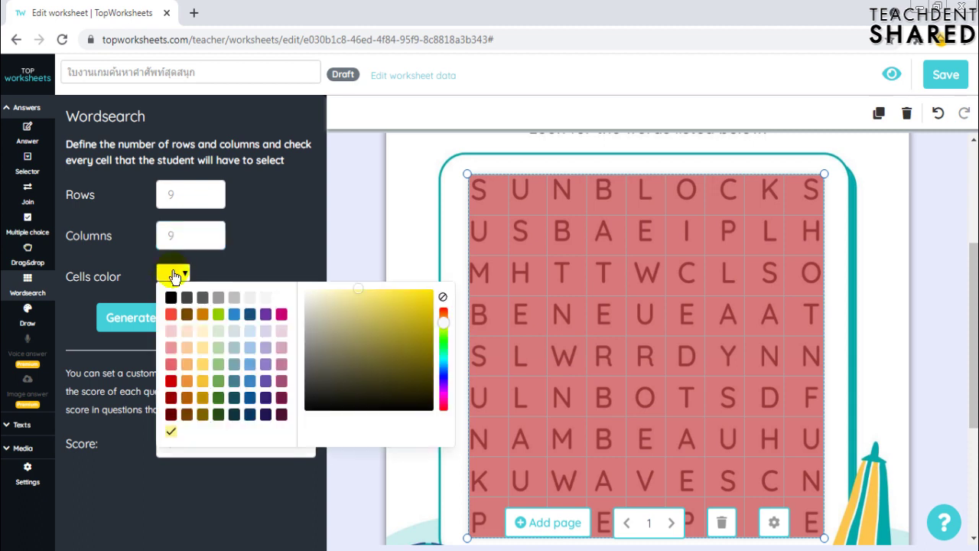
pyautogui.click(235, 314)
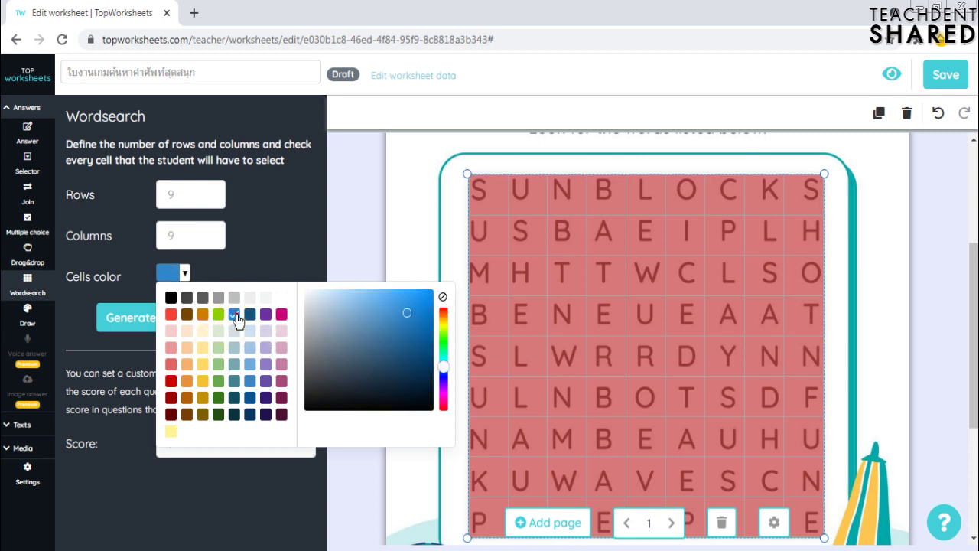
pyautogui.click(261, 258)
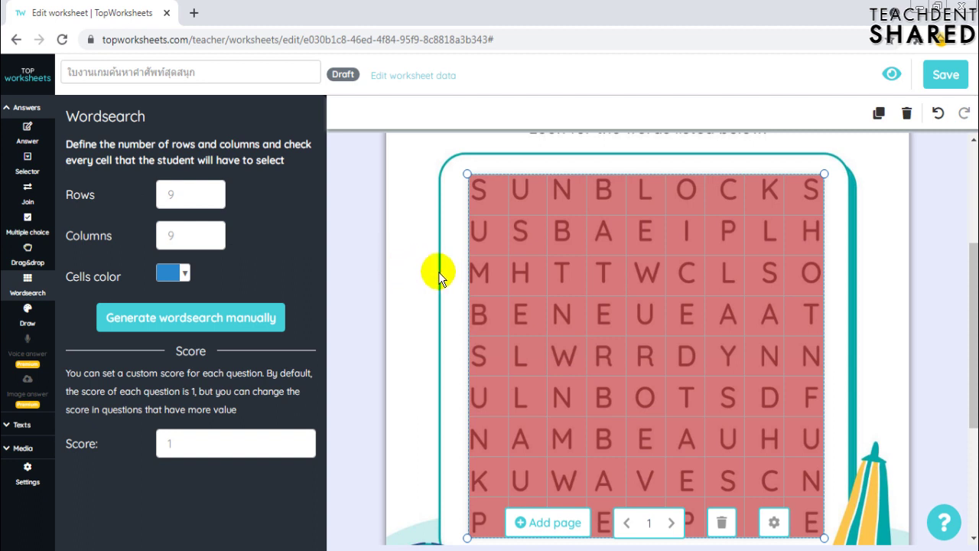
# - Mark the vertical word SUN in the grid's first column, rows 5 to 7, as correct cells
pyautogui.scroll(-2, 438, 272)
pyautogui.scroll(-1, 439, 272)
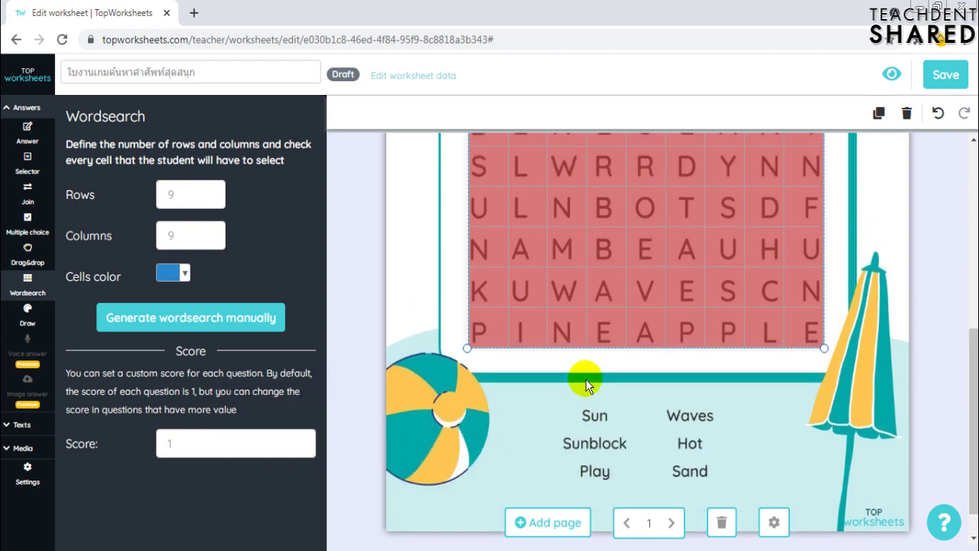
pyautogui.scroll(3, 585, 380)
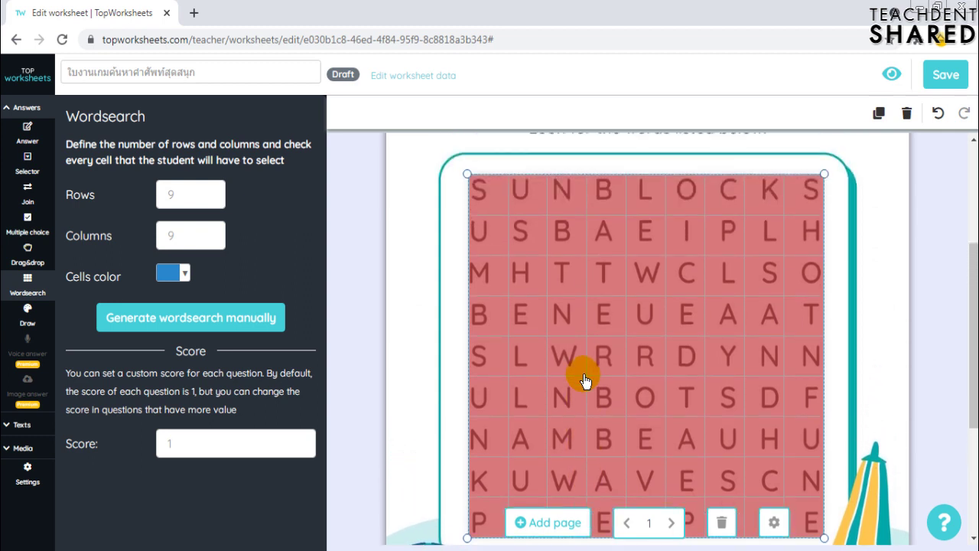
pyautogui.click(485, 354)
pyautogui.click(488, 399)
pyautogui.click(492, 438)
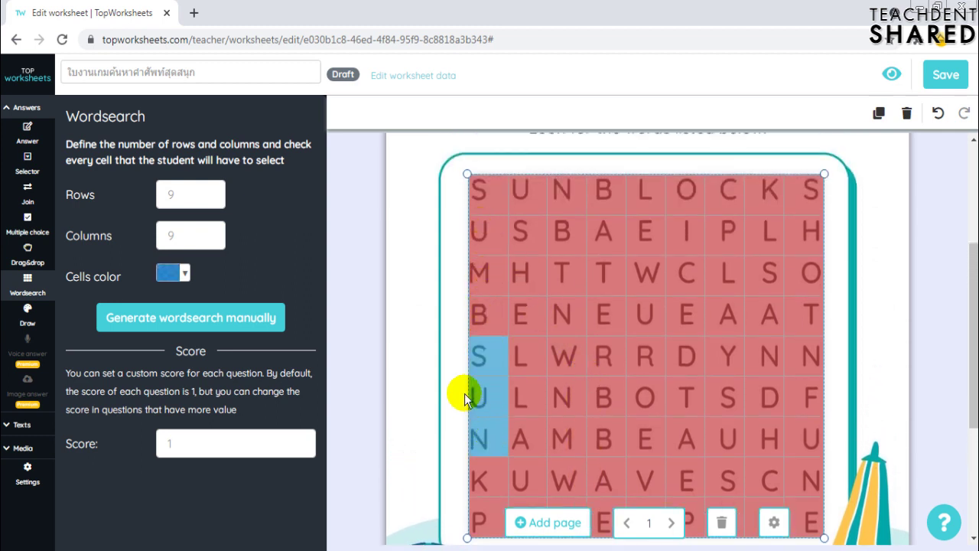
# - Mark the horizontal word WAVES in the grid's eighth row as correct cells
pyautogui.scroll(-2, 463, 392)
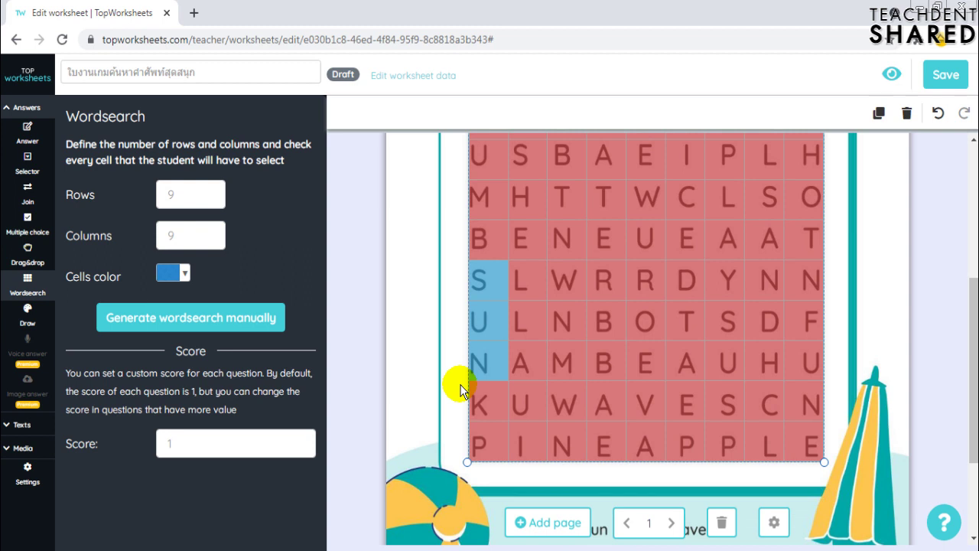
pyautogui.scroll(-2, 457, 385)
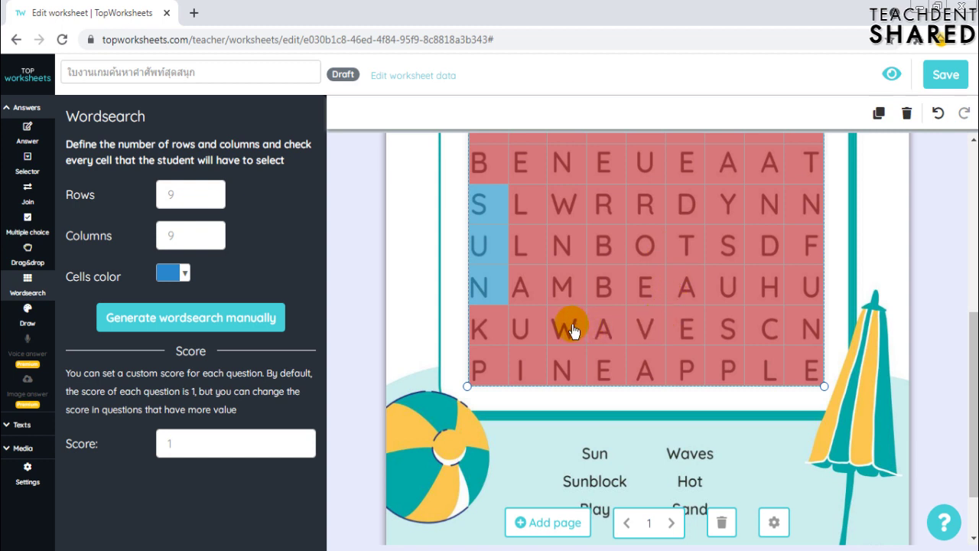
pyautogui.moveTo(574, 330); pyautogui.dragTo(643, 329)
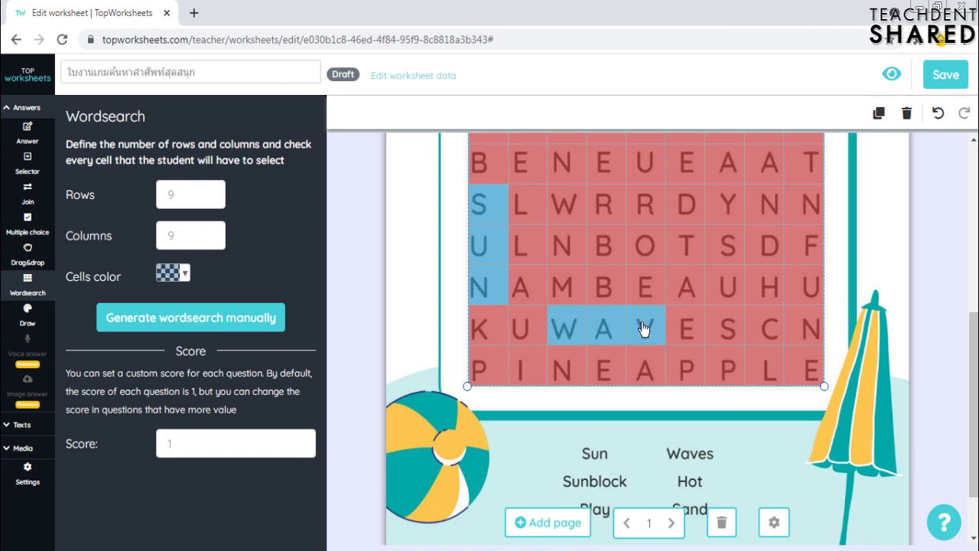
pyautogui.click(722, 328)
# - Mark the eight letters of SUNBLOCK in the grid's first row as correct cells
pyautogui.scroll(-2, 688, 306)
pyautogui.scroll(2, 659, 288)
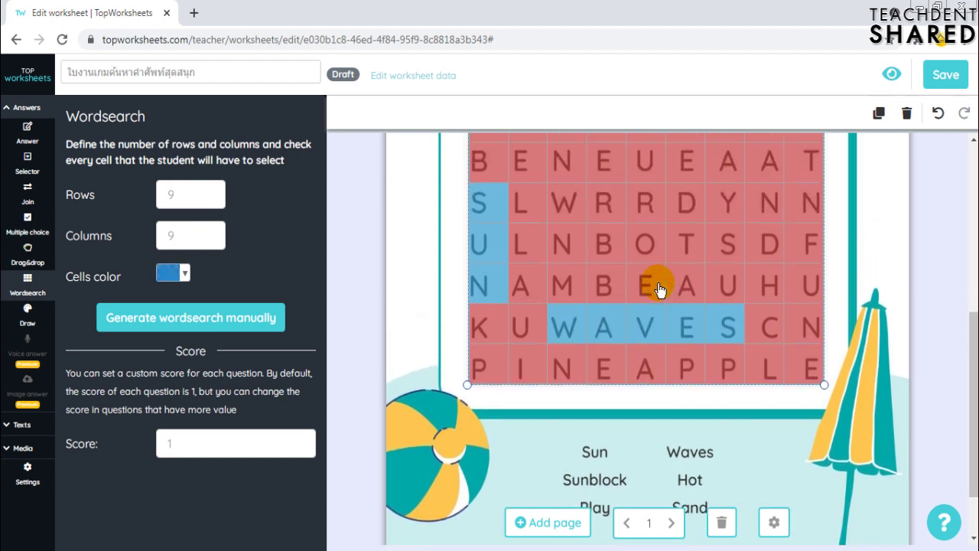
pyautogui.scroll(2, 660, 288)
pyautogui.click(481, 189)
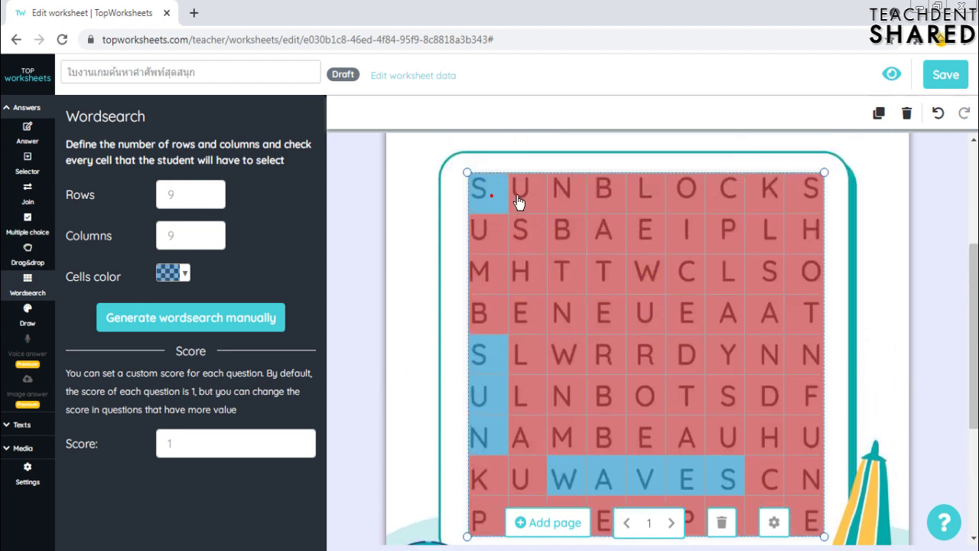
pyautogui.click(523, 193)
pyautogui.click(565, 196)
pyautogui.click(604, 191)
pyautogui.click(643, 193)
pyautogui.click(684, 193)
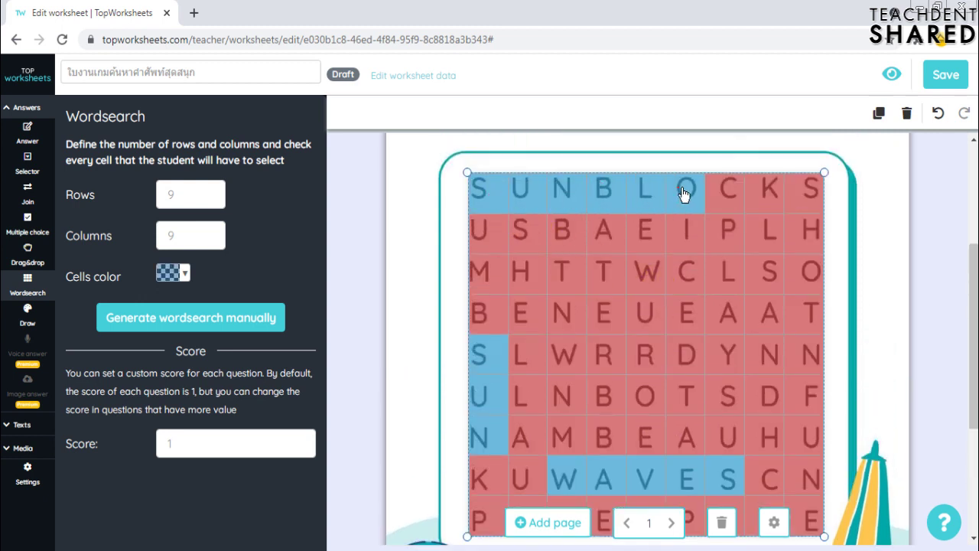
pyautogui.click(727, 195)
pyautogui.click(761, 191)
pyautogui.scroll(-5, 761, 237)
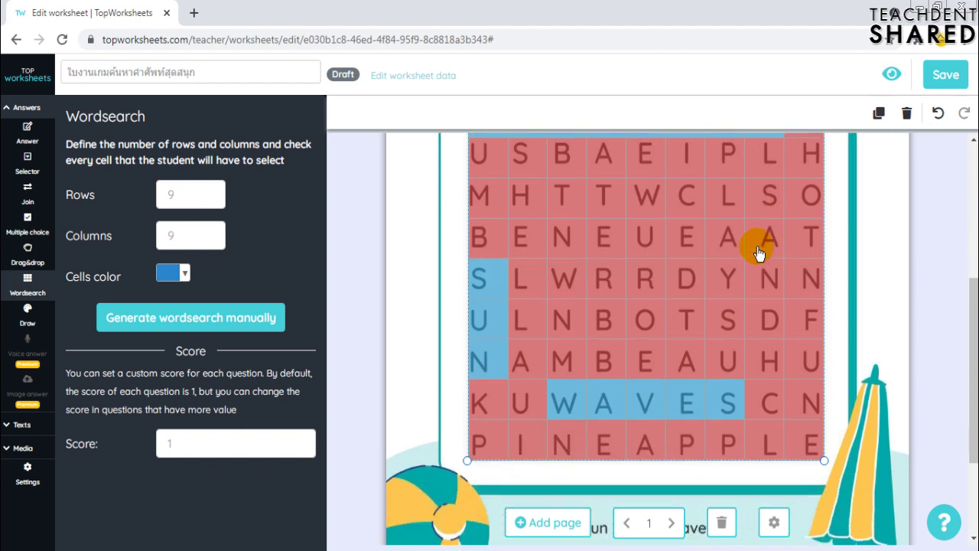
# - Mark the vertical word HOT in the grid's ninth column, rows 2 to 4, as correct cells
pyautogui.scroll(4, 759, 253)
pyautogui.scroll(-4, 759, 252)
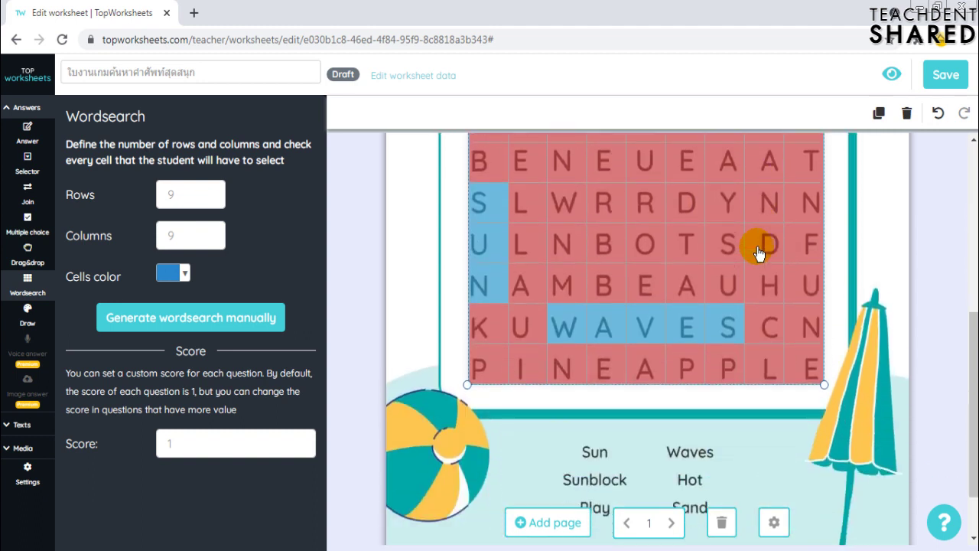
pyautogui.scroll(2, 759, 252)
pyautogui.scroll(2, 759, 253)
pyautogui.click(803, 229)
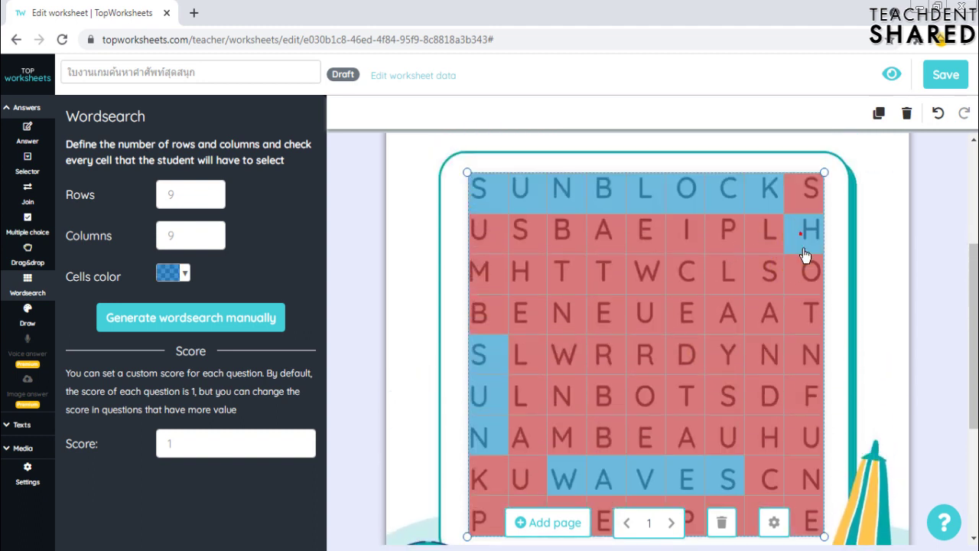
pyautogui.click(804, 271)
pyautogui.click(808, 310)
# - Mark the vertical word PLAY in the grid's seventh column, rows 2 to 5, as correct cells
pyautogui.scroll(-5, 695, 308)
pyautogui.scroll(3, 696, 306)
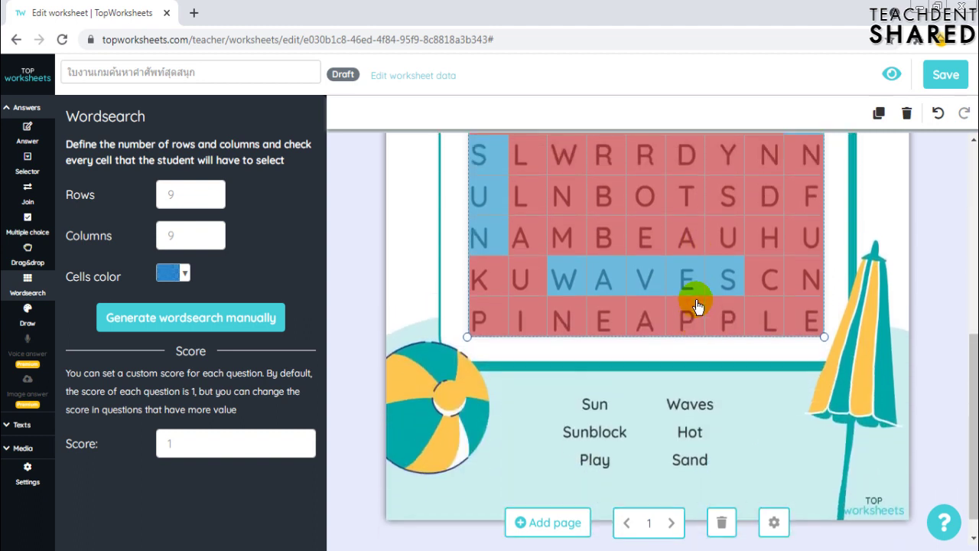
pyautogui.scroll(2, 696, 306)
pyautogui.click(727, 229)
pyautogui.click(728, 270)
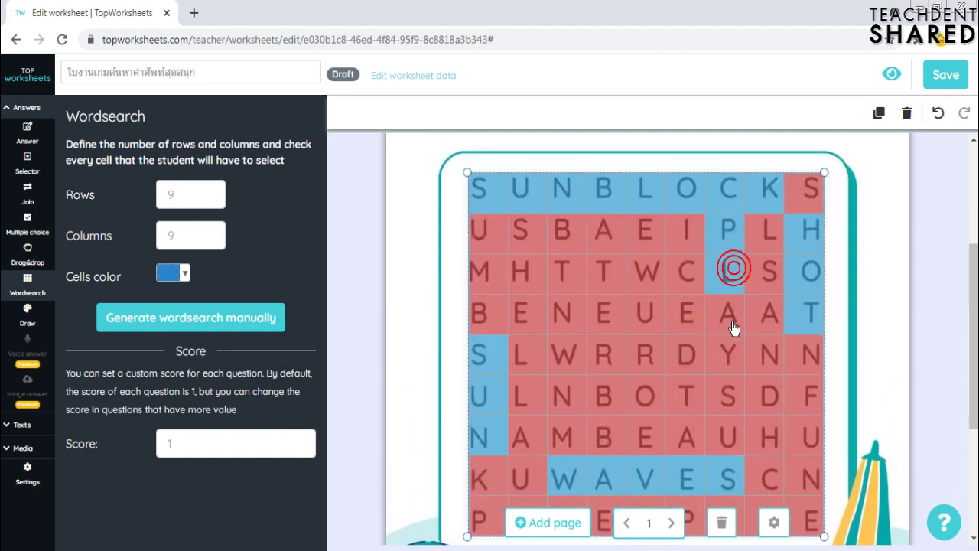
pyautogui.click(729, 312)
pyautogui.click(733, 358)
# - Mark the vertical word SAND in the grid's eighth column, rows 3 to 6, as correct cells
pyautogui.scroll(-3, 650, 329)
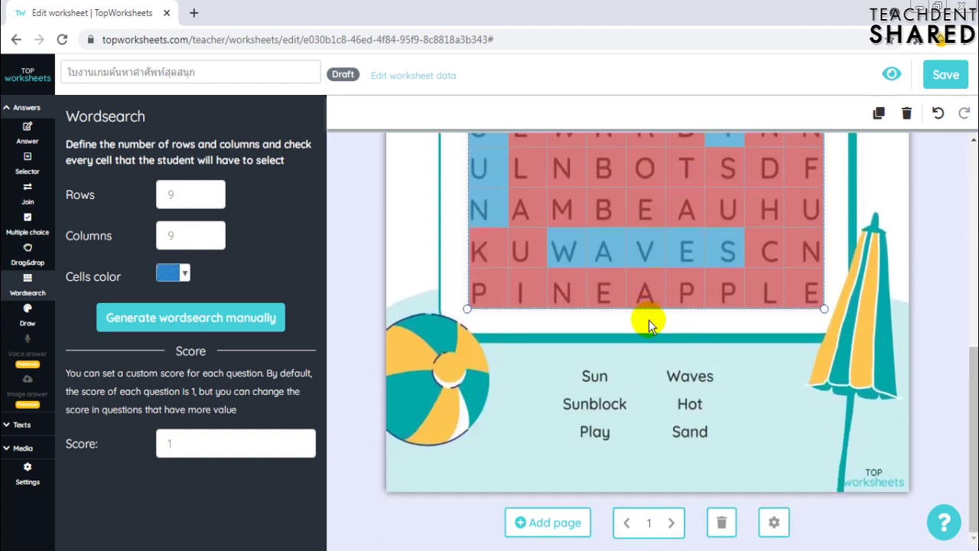
pyautogui.scroll(3, 648, 320)
pyautogui.click(767, 272)
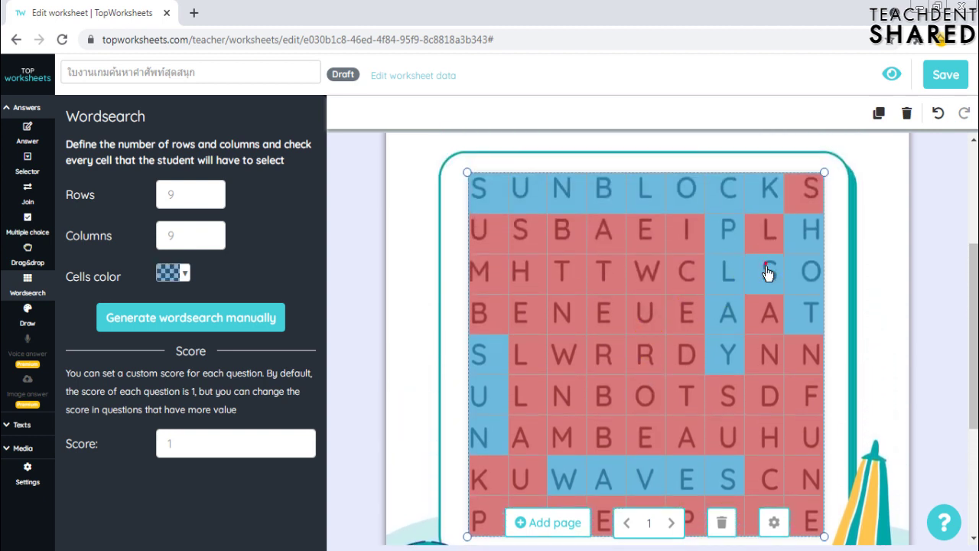
pyautogui.click(770, 326)
pyautogui.click(771, 364)
pyautogui.click(770, 395)
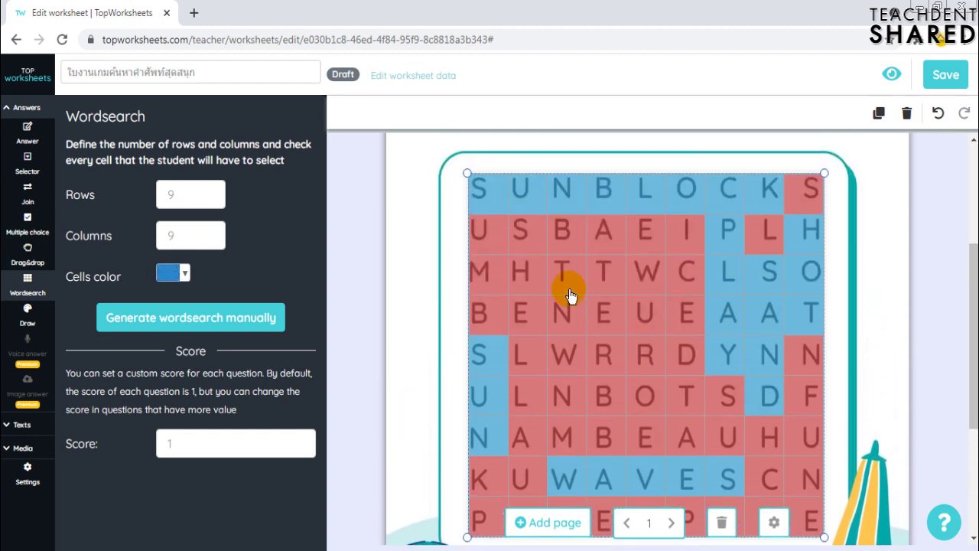
# - Preview the worksheet, try the word search grid at the first letters, and return to the editor
pyautogui.scroll(-1, 569, 287)
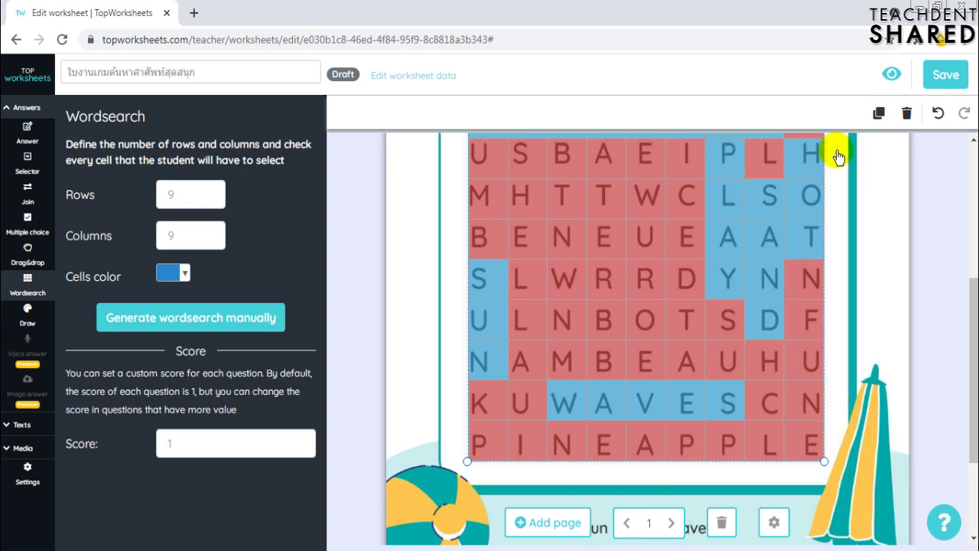
pyautogui.click(890, 77)
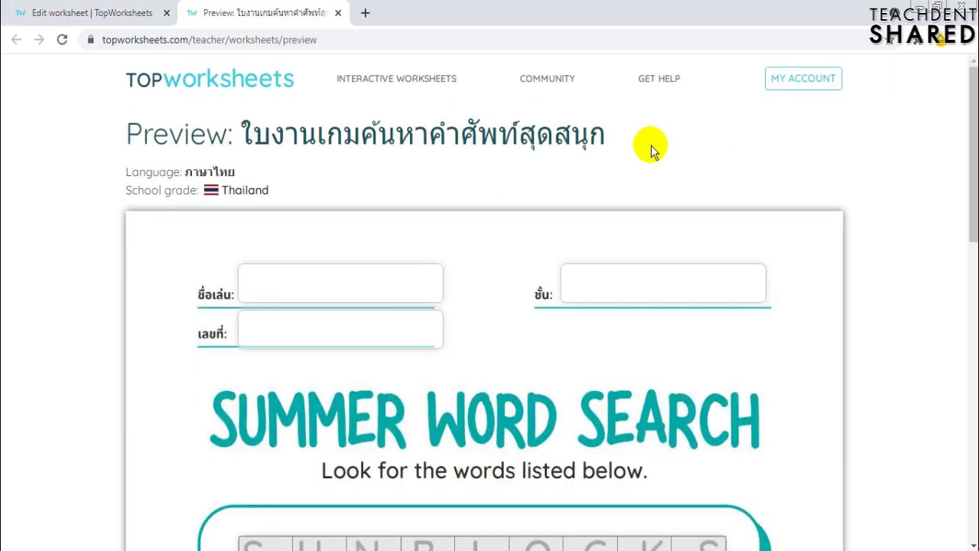
pyautogui.scroll(-5, 650, 151)
pyautogui.moveTo(271, 107)
pyautogui.mouseDown()
pyautogui.moveTo(367, 113)
pyautogui.moveTo(281, 104)
pyautogui.mouseUp()
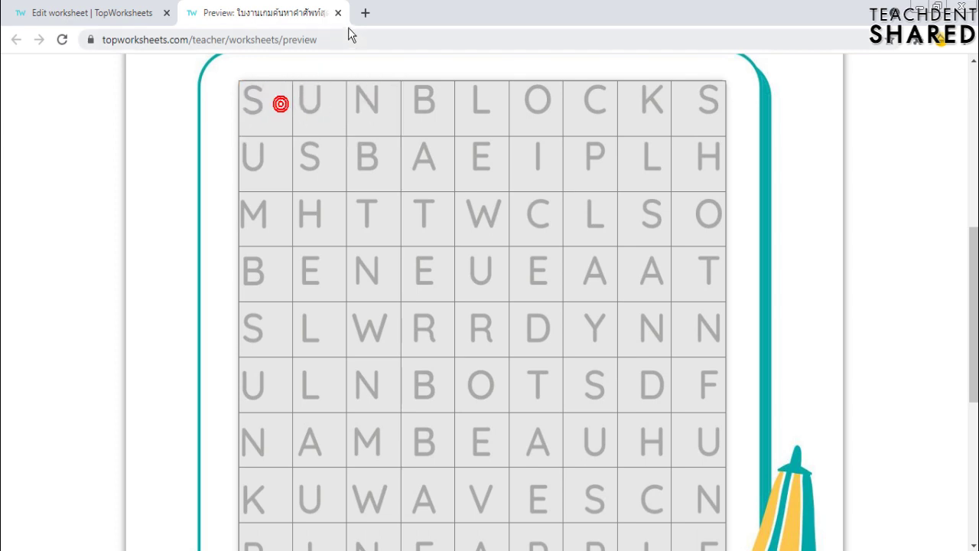
pyautogui.click(338, 13)
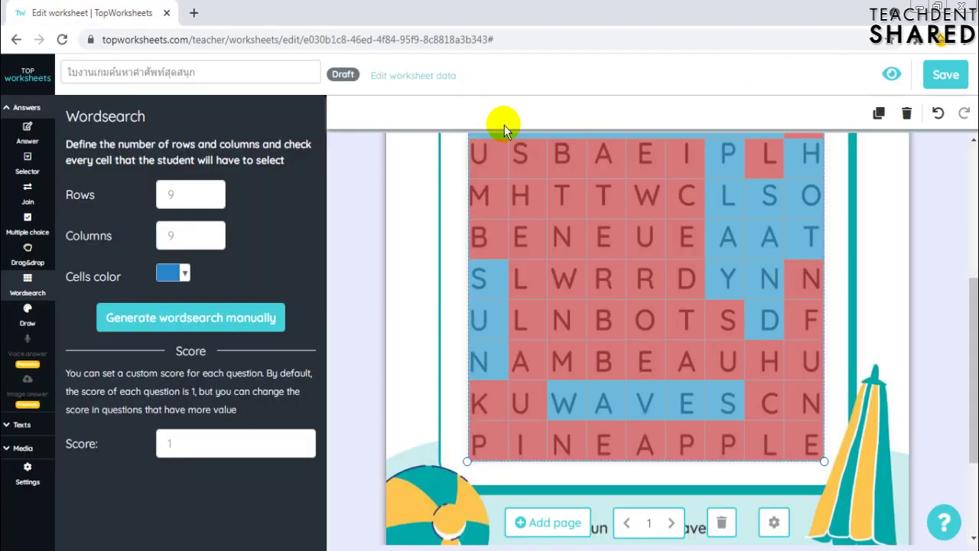
# - Start saving the worksheet, setting the subject to ภาษาอังกฤษ and the matter to การอ่าน
pyautogui.click(946, 75)
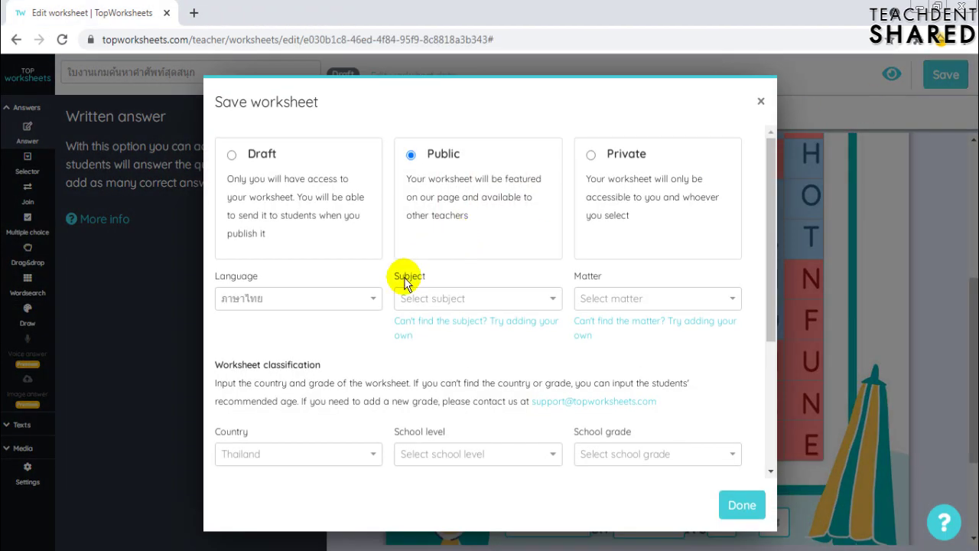
pyautogui.click(438, 302)
pyautogui.click(441, 304)
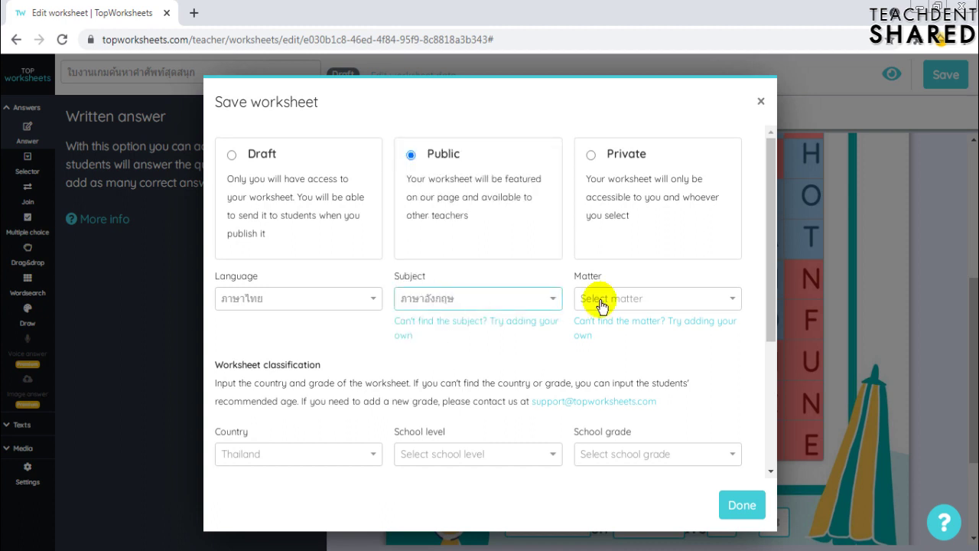
pyautogui.click(603, 300)
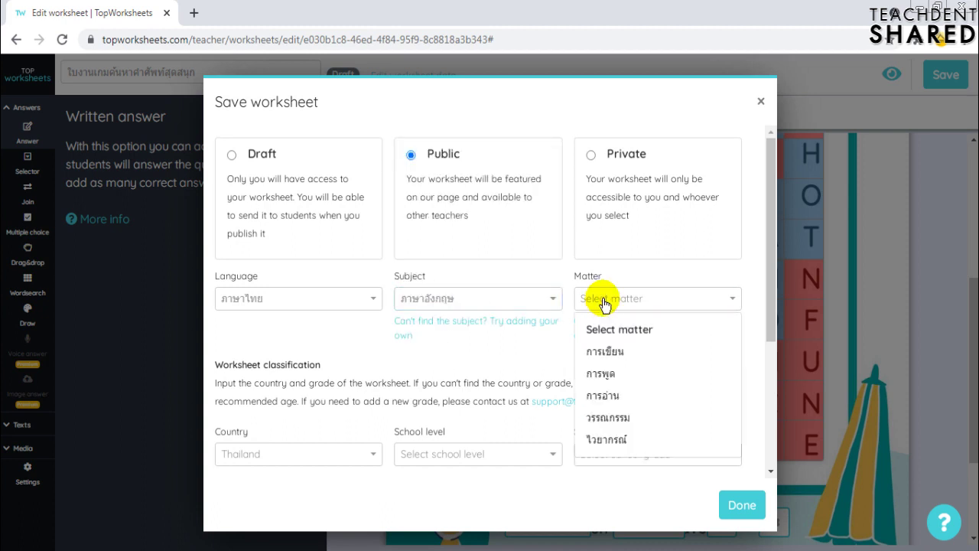
pyautogui.click(604, 397)
# - Set the school level to ประถมศึกษา and the grade to ประถมศึกษาปีที่ 1, and save the worksheet
pyautogui.scroll(-2, 499, 370)
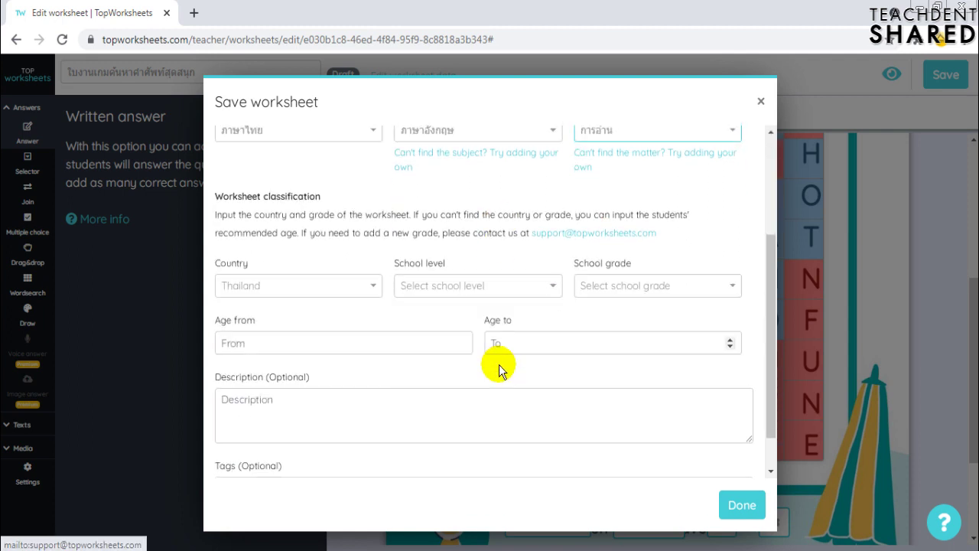
pyautogui.scroll(-1, 499, 370)
pyautogui.click(479, 240)
pyautogui.click(508, 312)
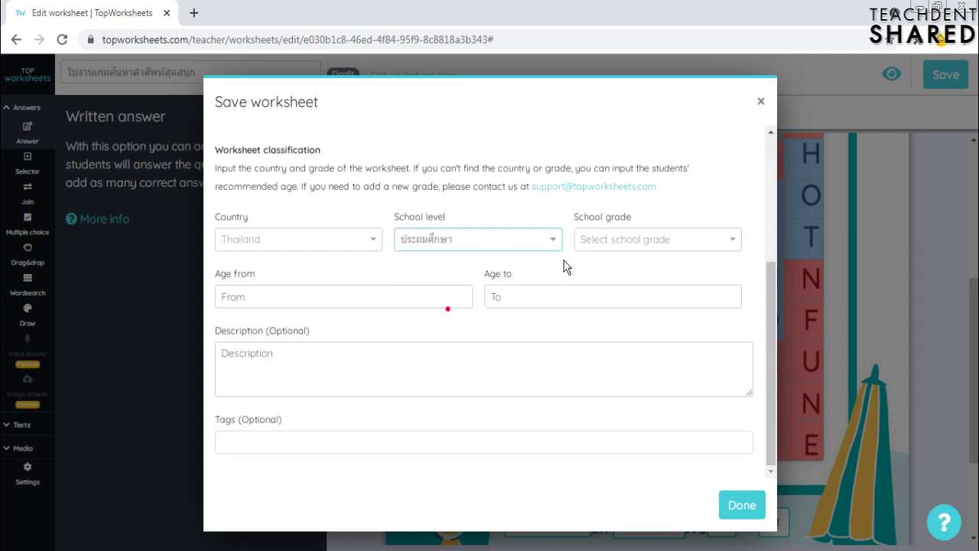
pyautogui.click(587, 243)
pyautogui.click(602, 289)
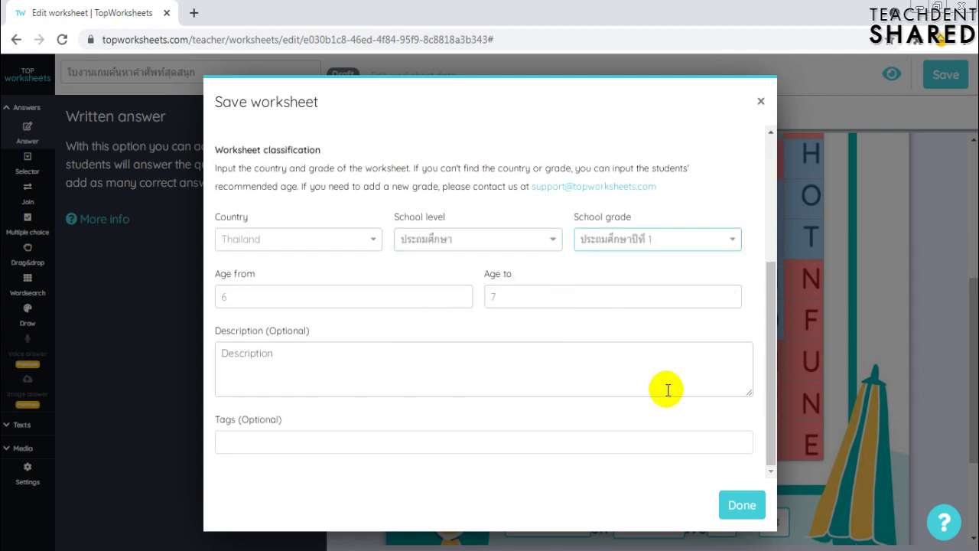
pyautogui.click(748, 509)
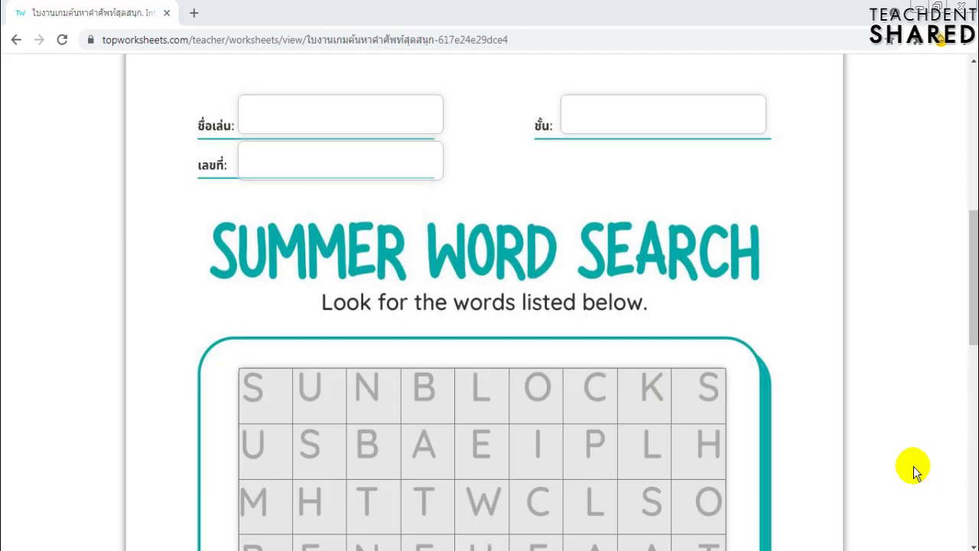
# - Fill in the worksheet's student fields with the nickname, class ป.1/4 and number 10
pyautogui.click(303, 118)
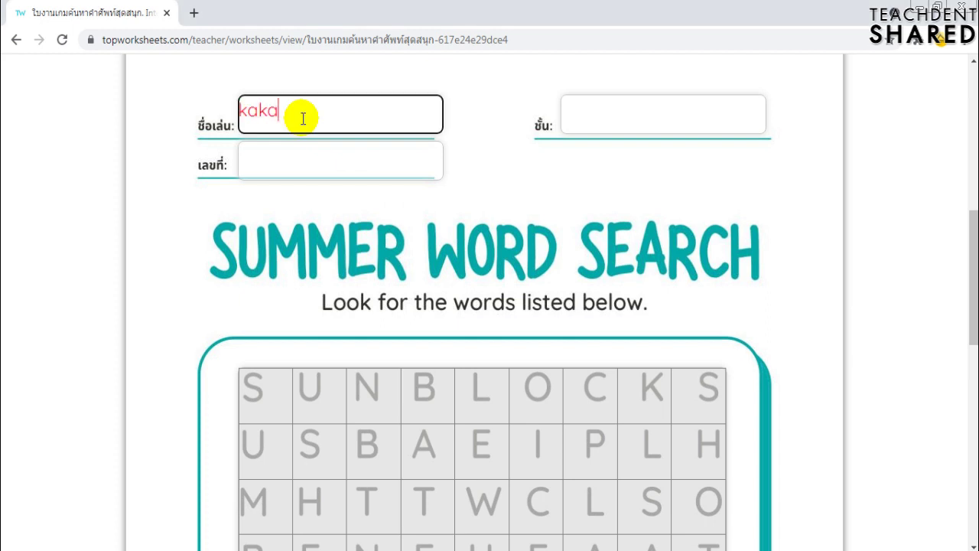
pyautogui.click(643, 118)
pyautogui.write('x')
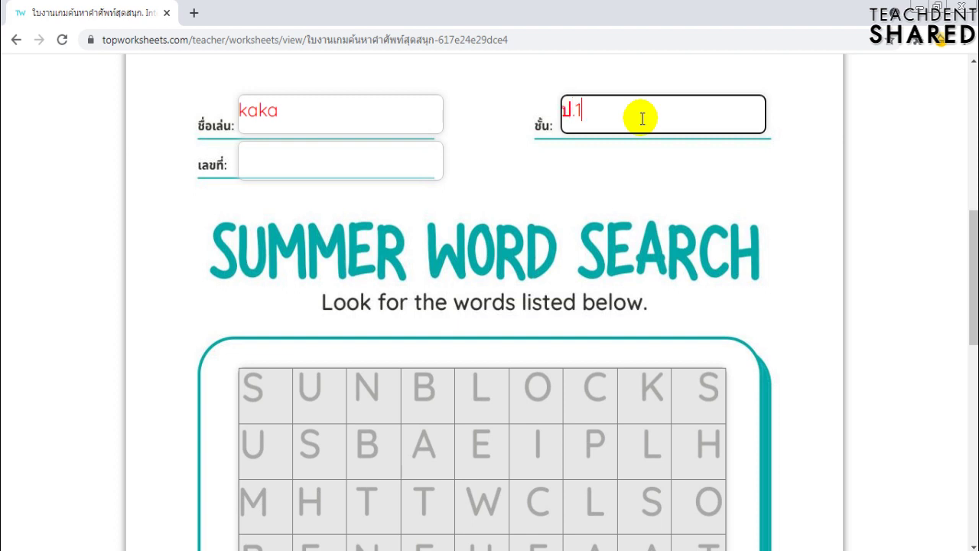
pyautogui.click(380, 158)
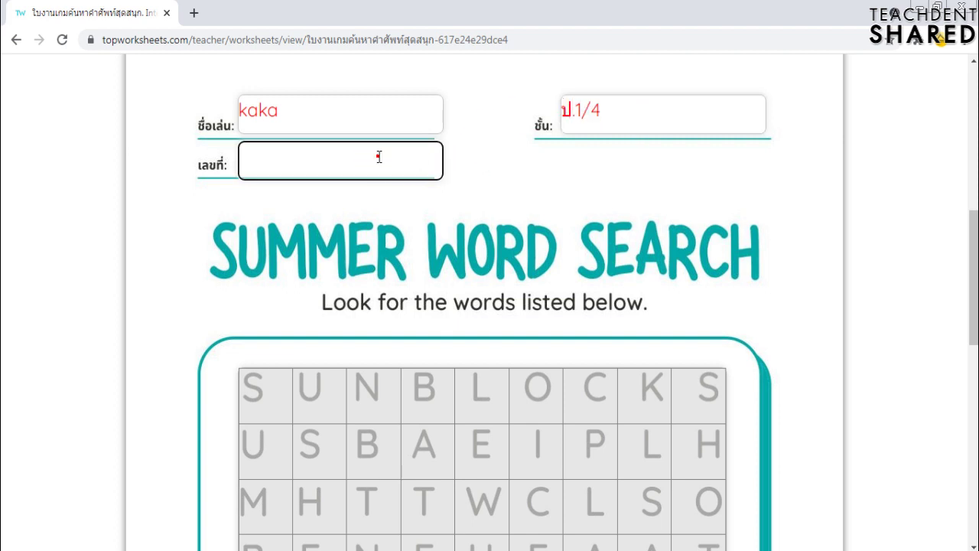
# - Answer the word search by selecting SUNBLOCK in the first row and SUN in the first column
pyautogui.scroll(-5, 274, 201)
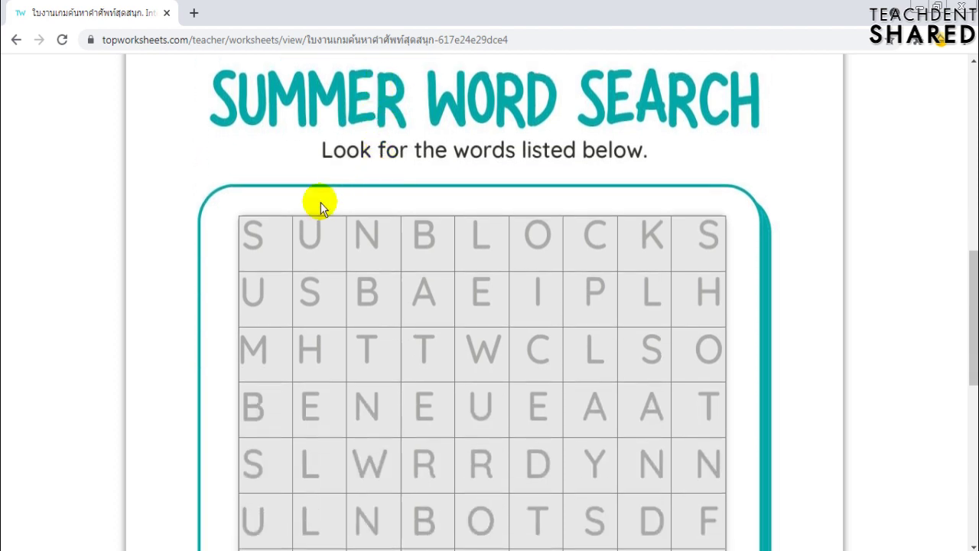
pyautogui.scroll(1, 275, 200)
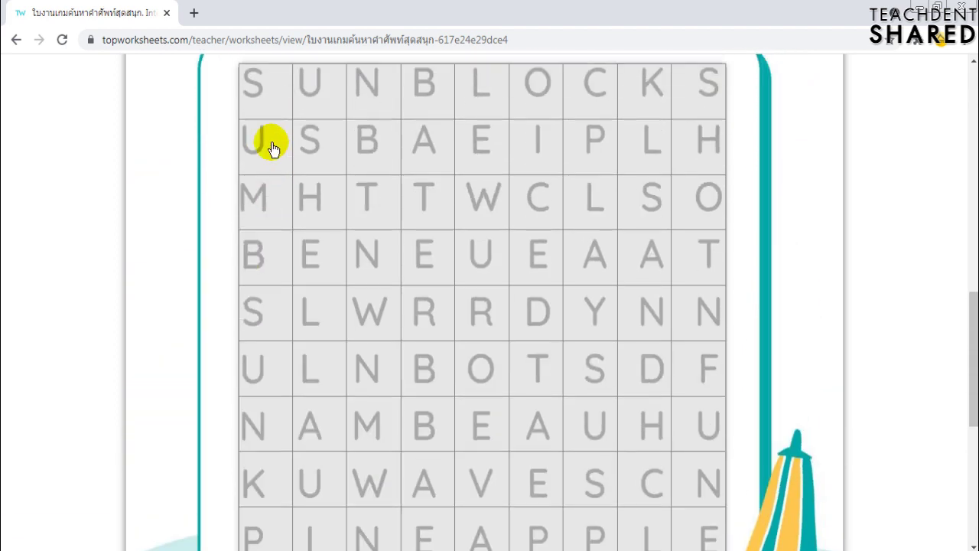
pyautogui.moveTo(264, 96); pyautogui.dragTo(376, 98)
pyautogui.moveTo(359, 245); pyautogui.dragTo(639, 92)
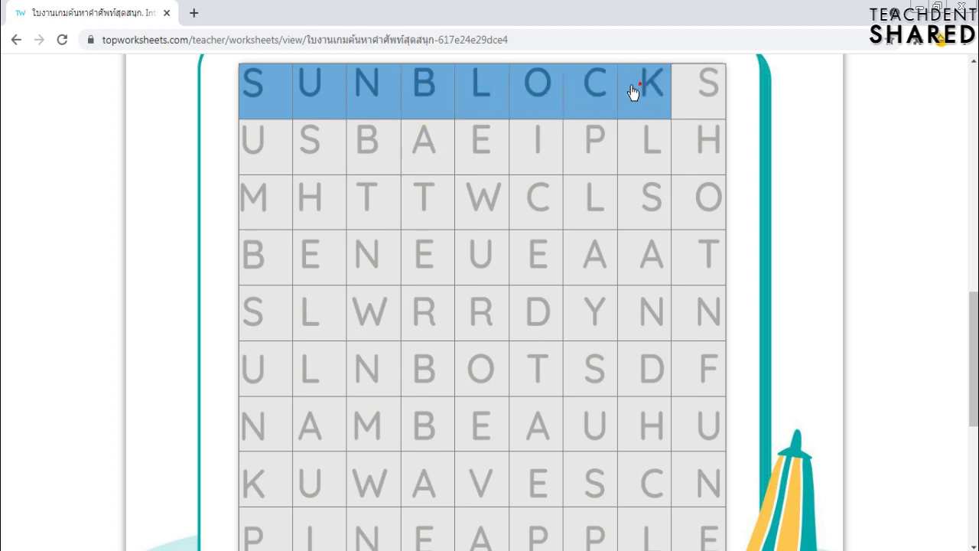
pyautogui.moveTo(277, 289); pyautogui.dragTo(269, 415)
# - Select WAVES in the eighth row and PLAY in the seventh column as answers
pyautogui.scroll(-2, 220, 313)
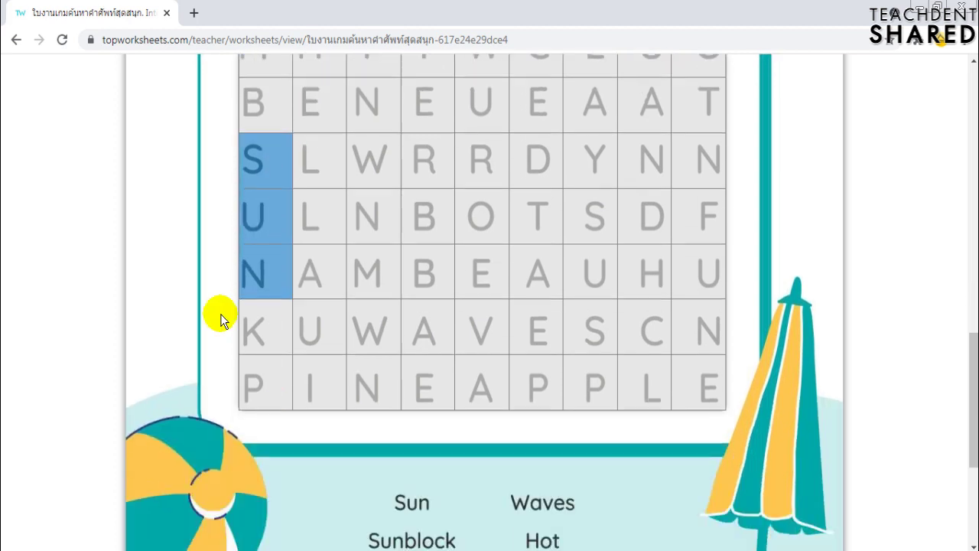
pyautogui.moveTo(376, 320); pyautogui.dragTo(595, 330)
pyautogui.scroll(1, 597, 293)
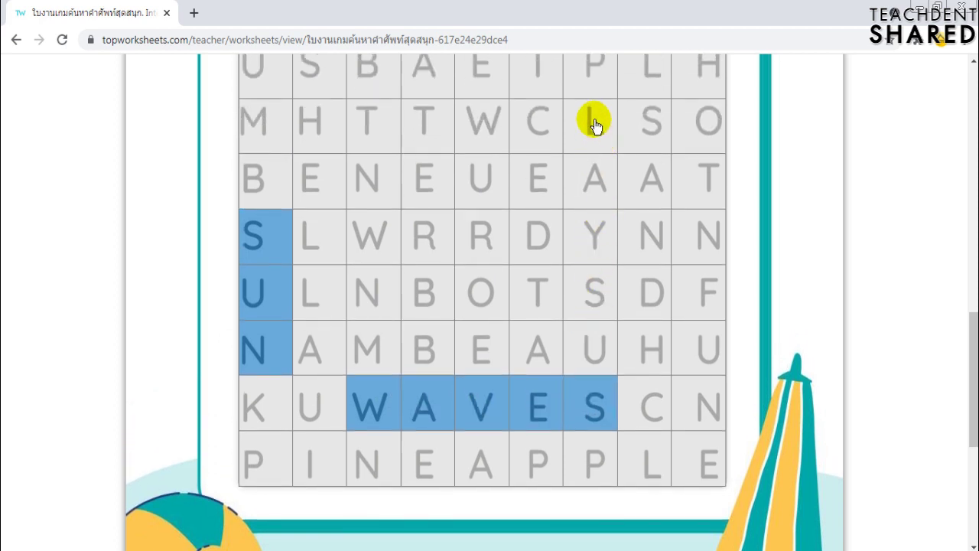
pyautogui.moveTo(594, 69); pyautogui.dragTo(616, 209)
# - Select SAND in the eighth column and HOT in the ninth column as answers
pyautogui.moveTo(646, 147); pyautogui.dragTo(648, 284)
pyautogui.scroll(1, 646, 283)
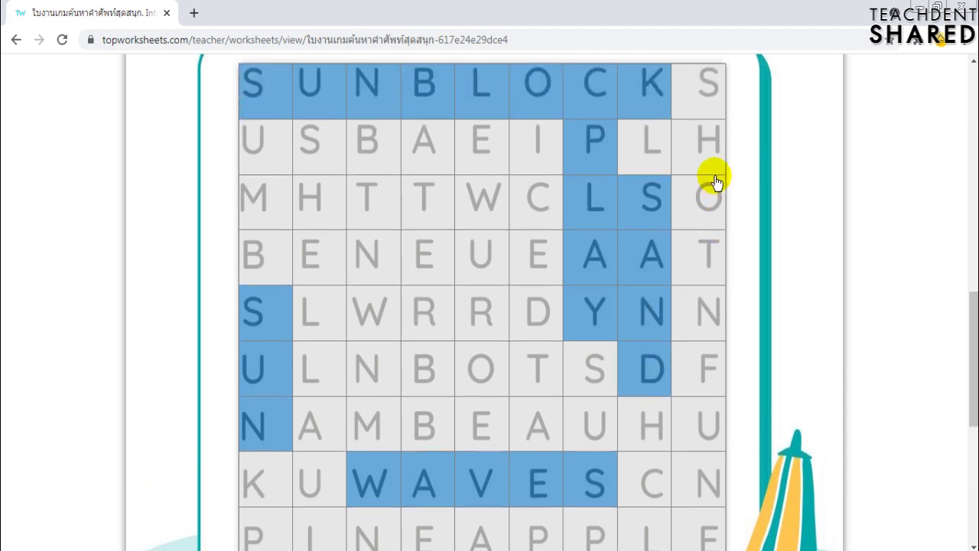
pyautogui.moveTo(698, 139); pyautogui.dragTo(706, 265)
pyautogui.scroll(-2, 841, 267)
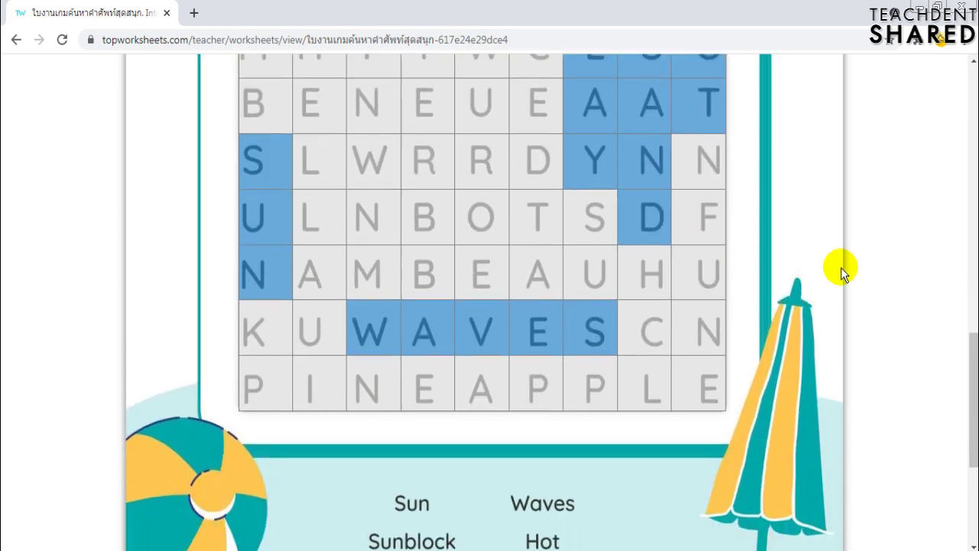
pyautogui.scroll(2, 784, 256)
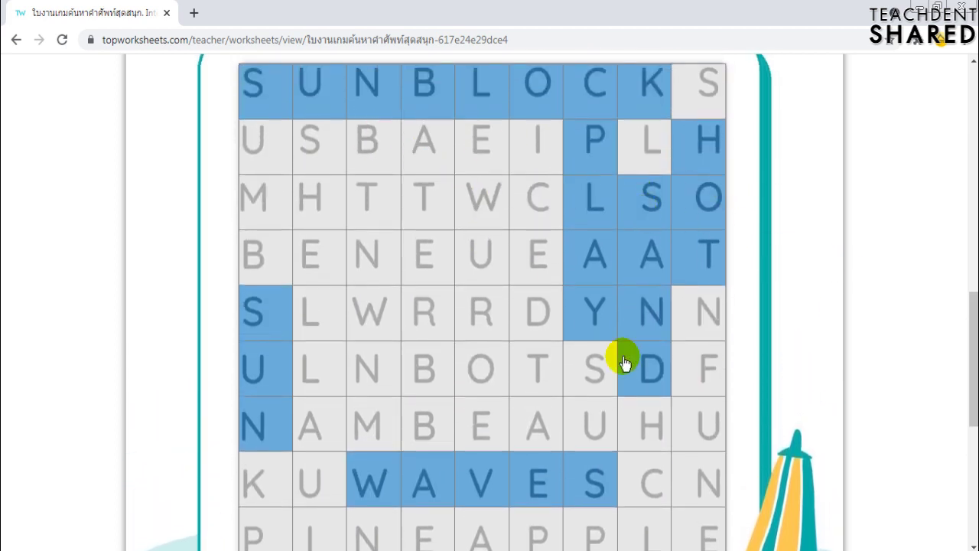
# - Finish the worksheet with the Check answers option and review the graded result
pyautogui.scroll(-5, 350, 352)
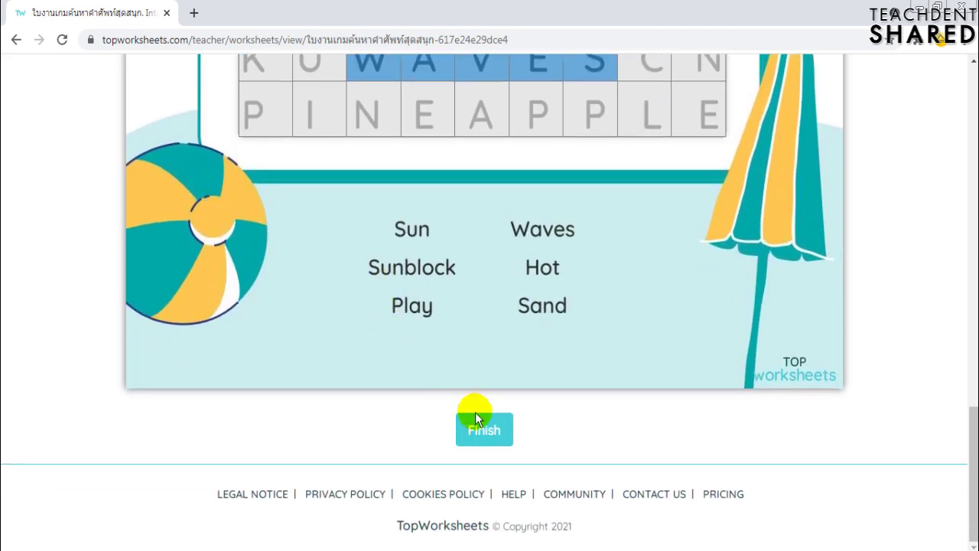
pyautogui.click(475, 419)
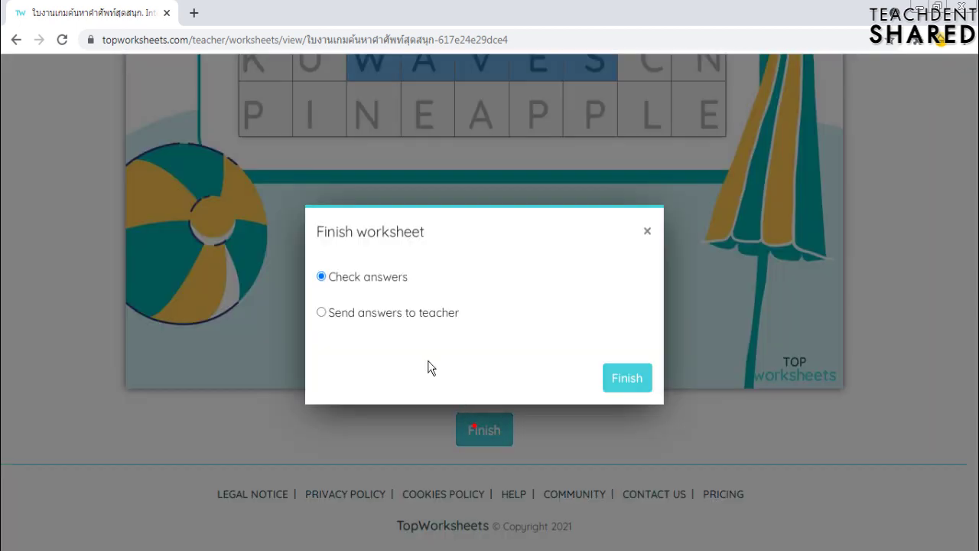
pyautogui.click(626, 376)
pyautogui.scroll(2, 260, 322)
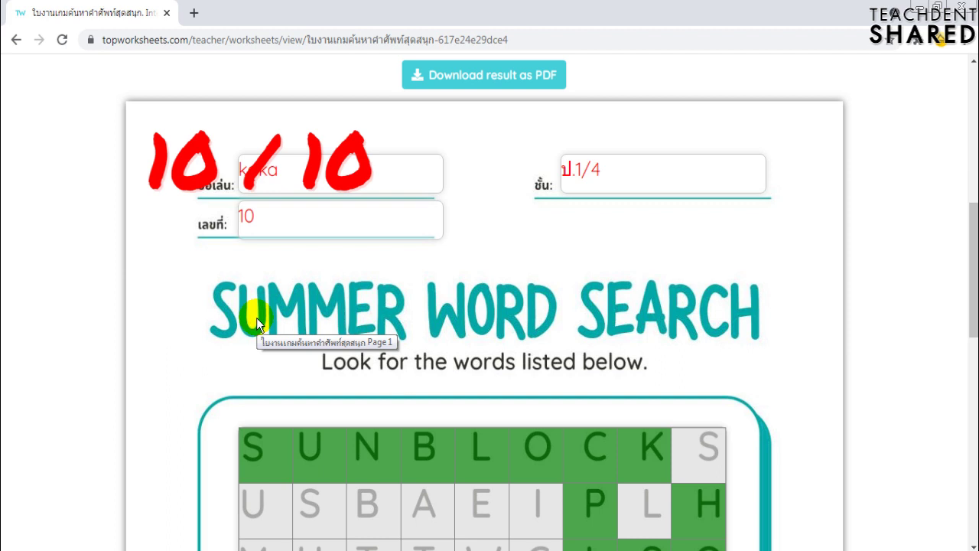
pyautogui.scroll(2, 256, 317)
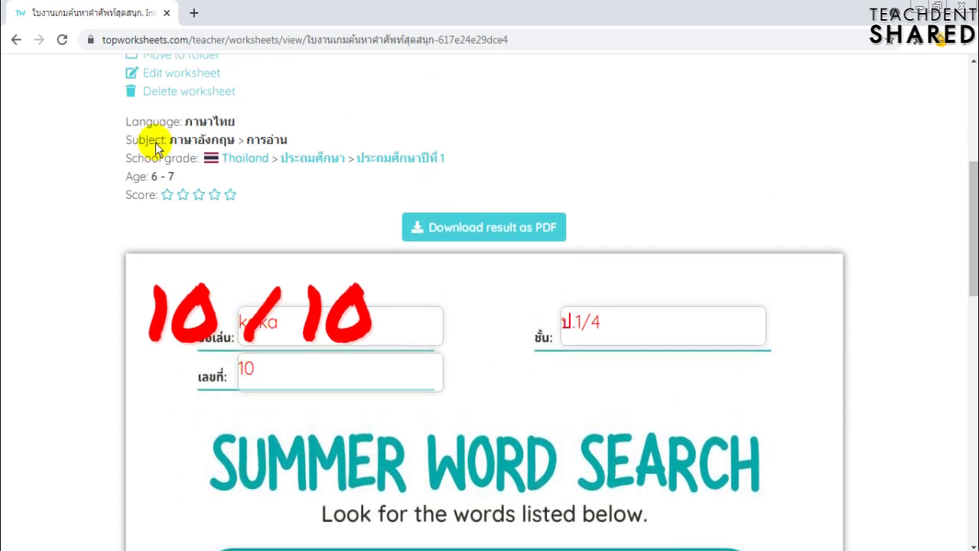
# - Reload the worksheet and fill in a second student's nickname, class ป.1/2 and number 20
pyautogui.click(67, 46)
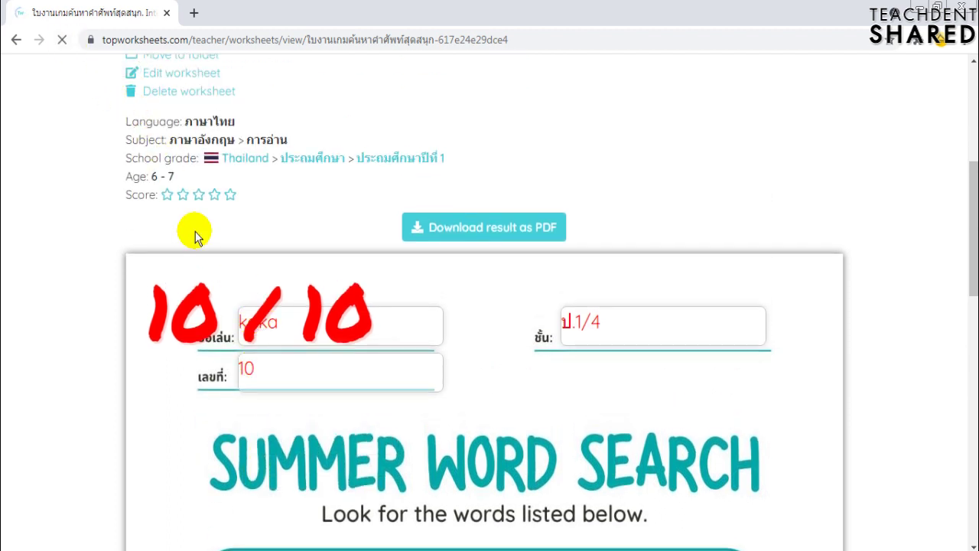
pyautogui.click(294, 306)
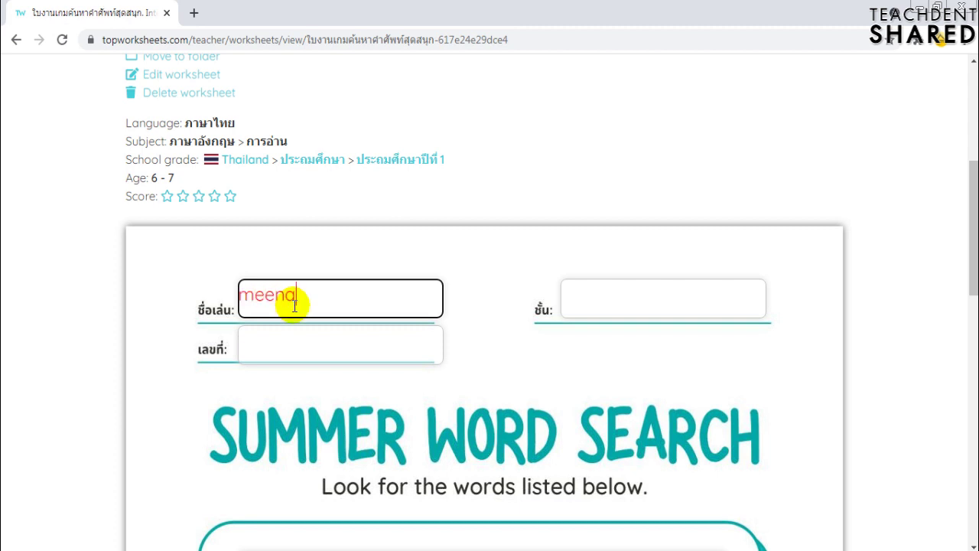
pyautogui.click(613, 305)
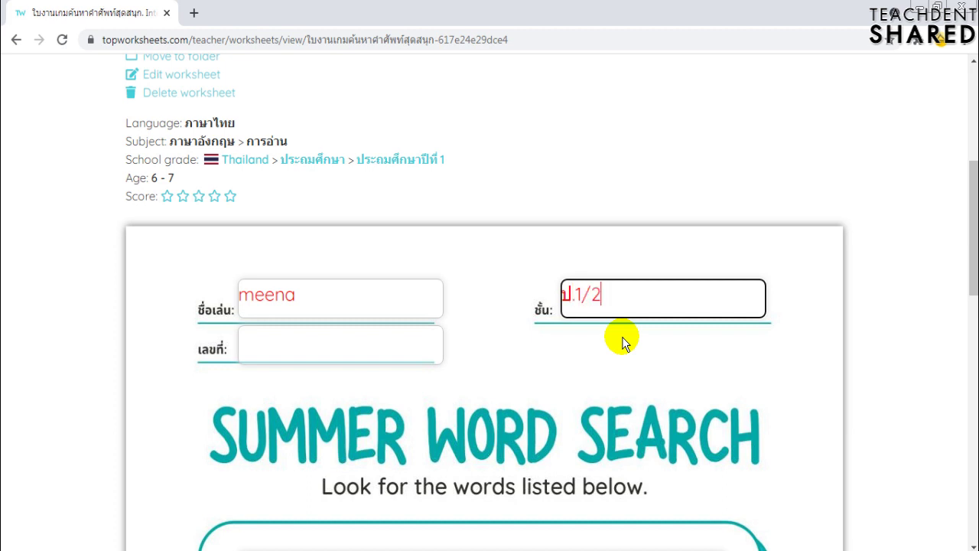
pyautogui.click(306, 346)
pyautogui.write('20')
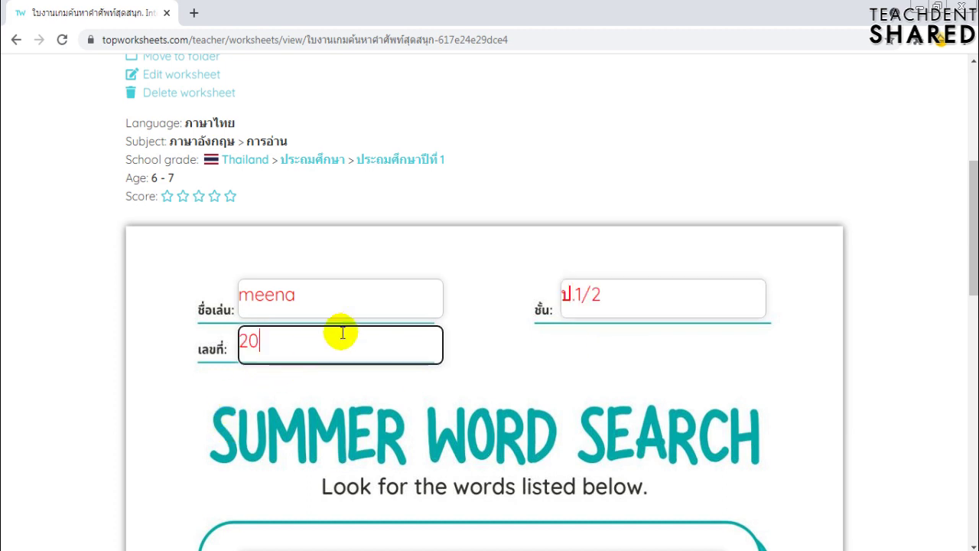
# - Select all nine letters of SUNBLOCKS in the first row and SUN in the first column as answers
pyautogui.scroll(-6, 342, 333)
pyautogui.moveTo(264, 119); pyautogui.dragTo(715, 123)
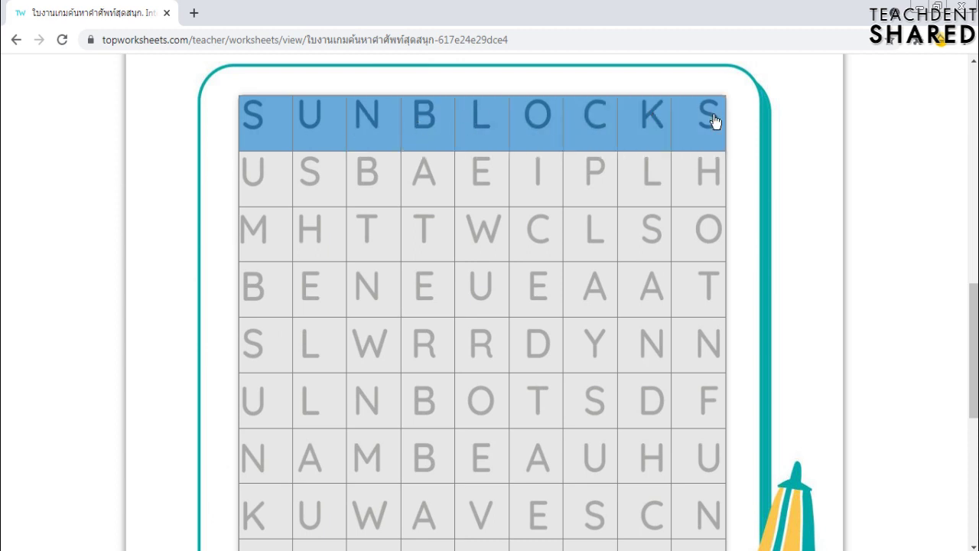
pyautogui.scroll(-1, 532, 199)
pyautogui.moveTo(264, 268); pyautogui.dragTo(262, 386)
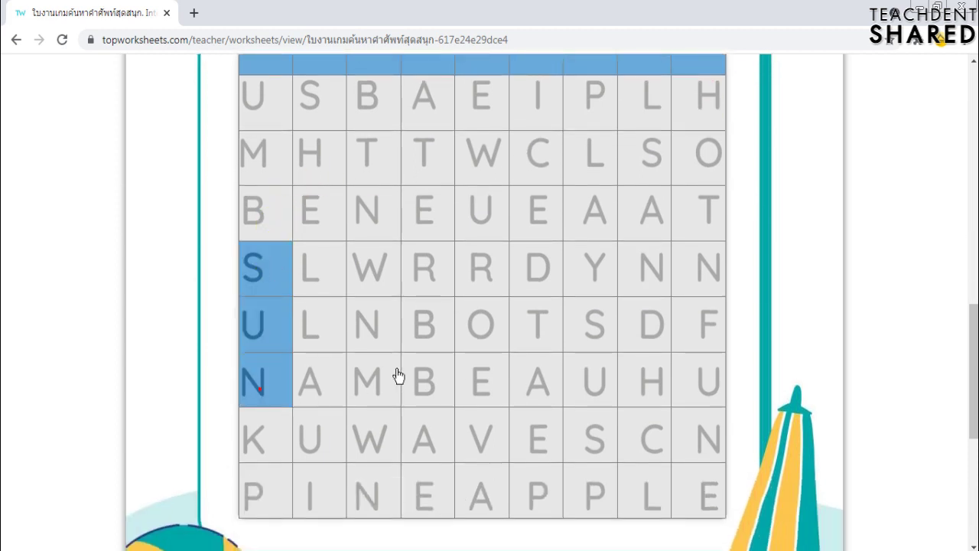